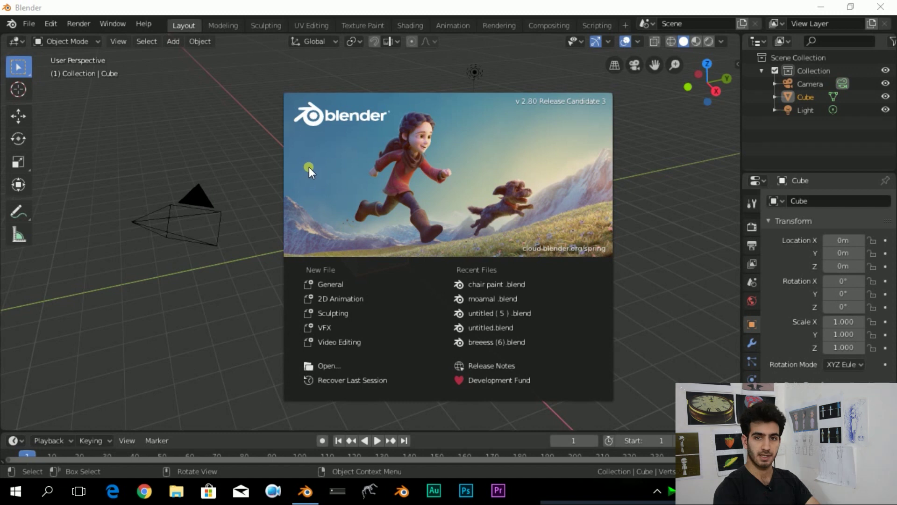
Dismiss the splash screen and delete the default cube from the scene
left_click(245, 139)
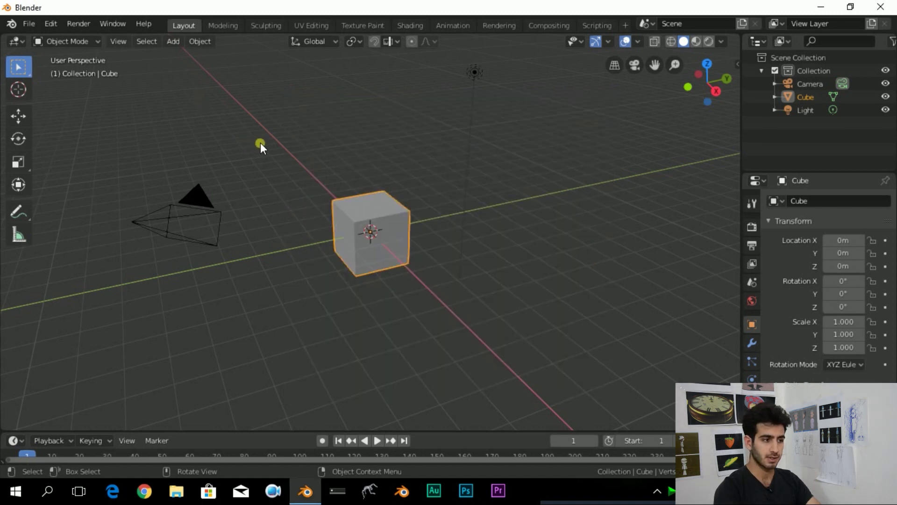
middle_click_drag(364, 212, 422, 220)
key("x")
left_click(421, 213)
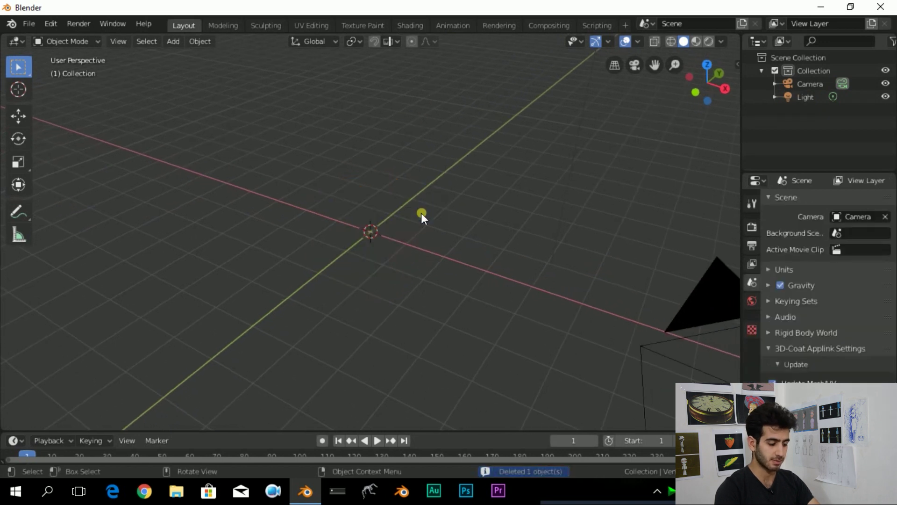
Add a mesh plane at the scene's origin
key("shift+a")
mouse_move(422, 212)
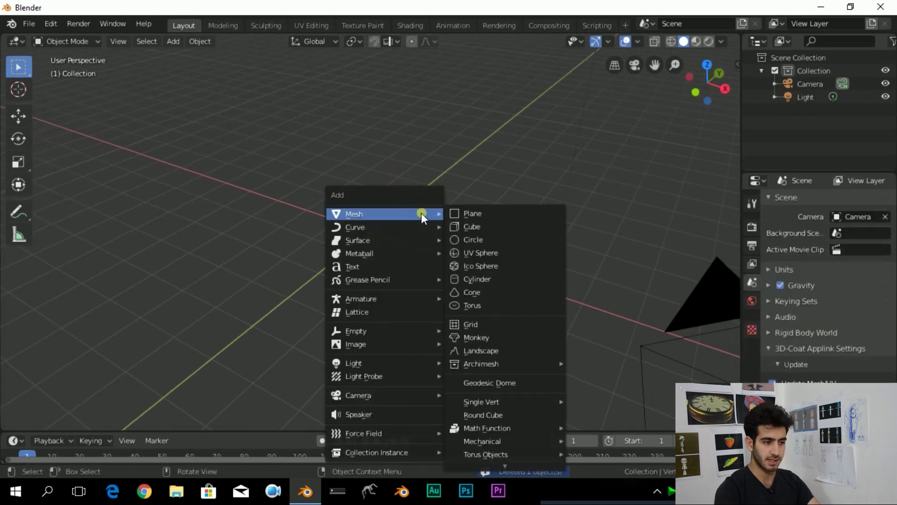
left_click(474, 213)
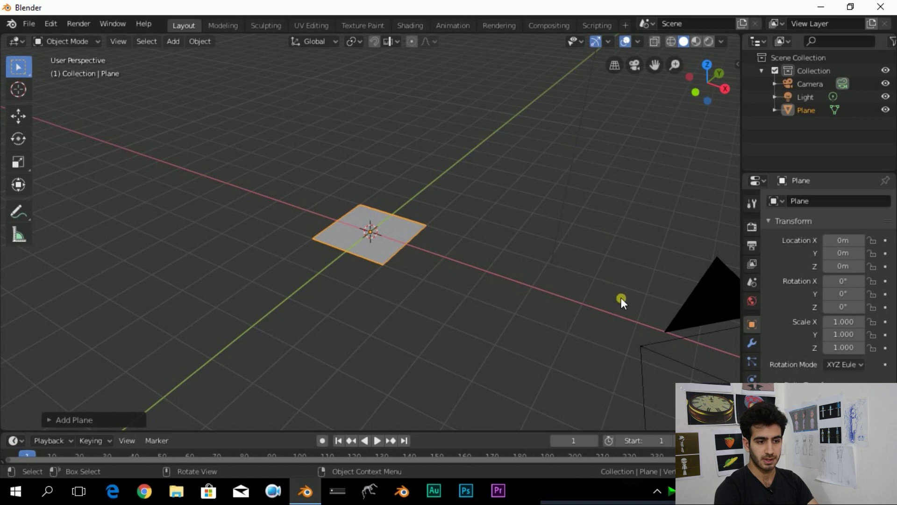
Create a new material for the plane and bring its surface settings into view
scroll(752, 280, "down", 1)
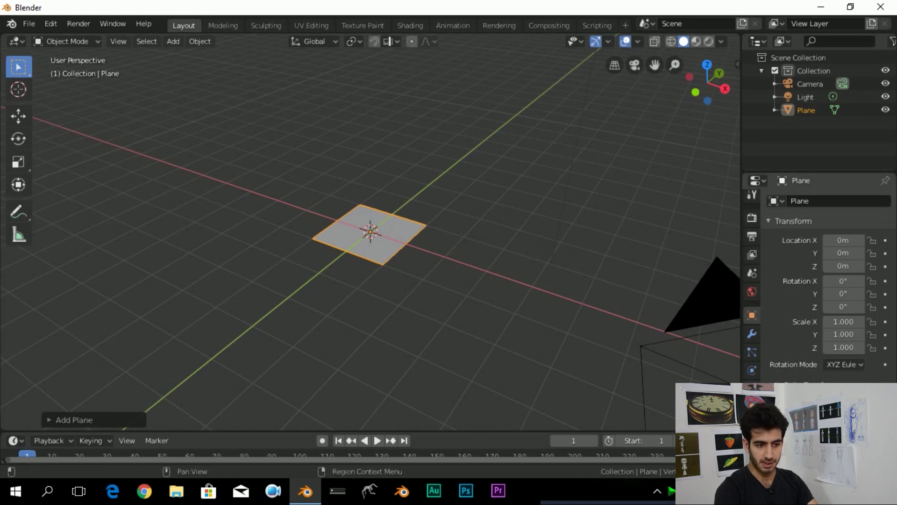
left_click(751, 426)
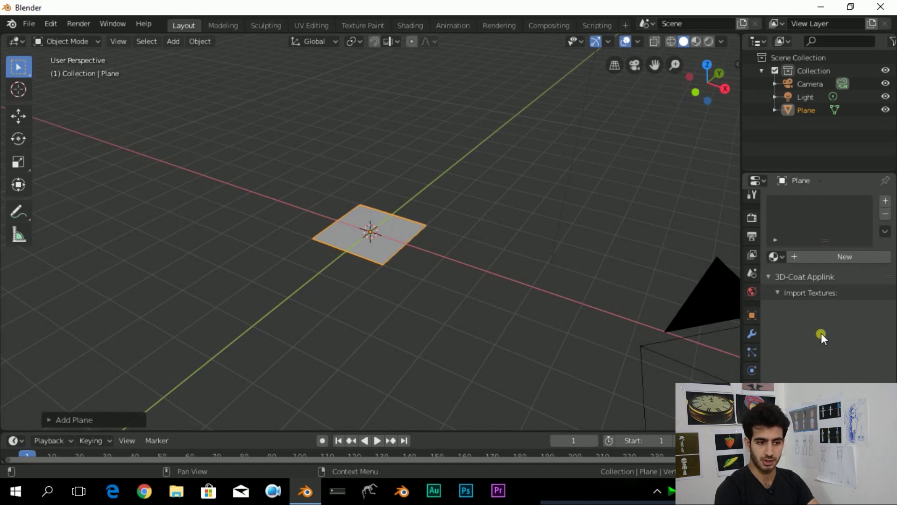
left_click(845, 258)
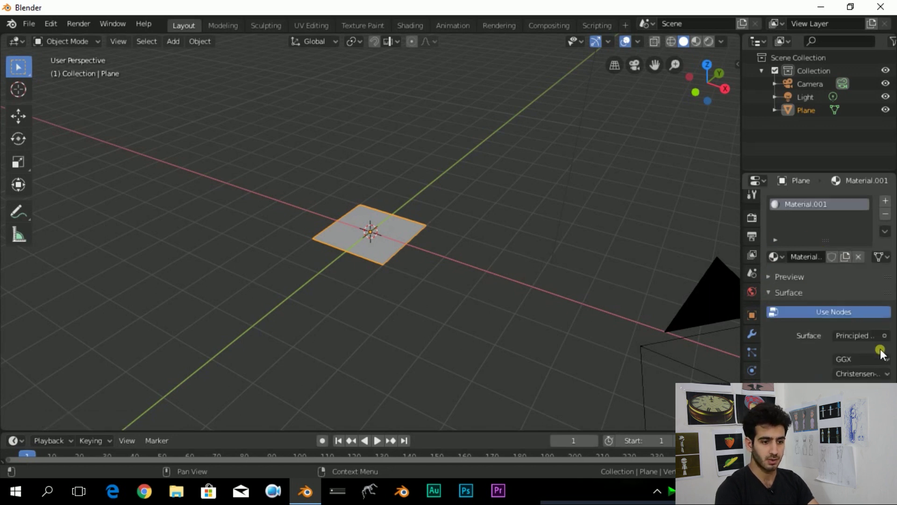
scroll(883, 352, "down", 4)
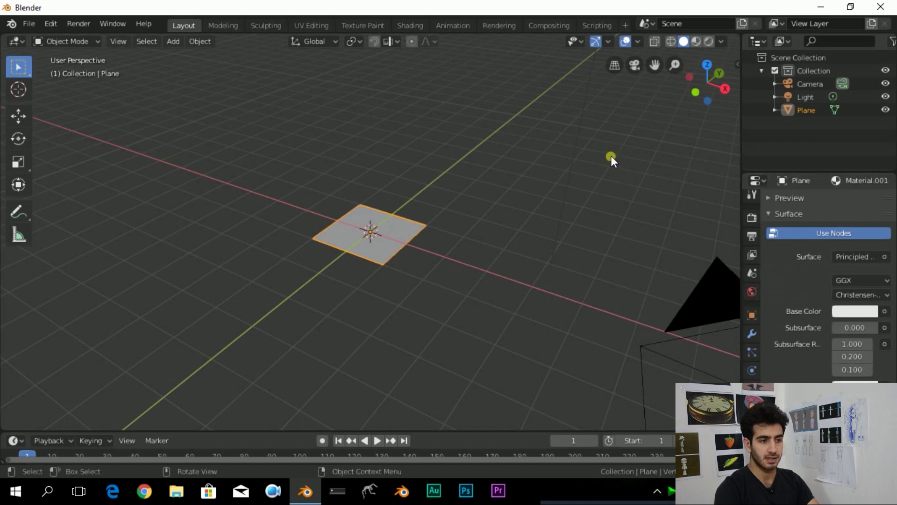
Preview the plane in LookDev viewport shading and return the viewport to solid shading
left_click(697, 41)
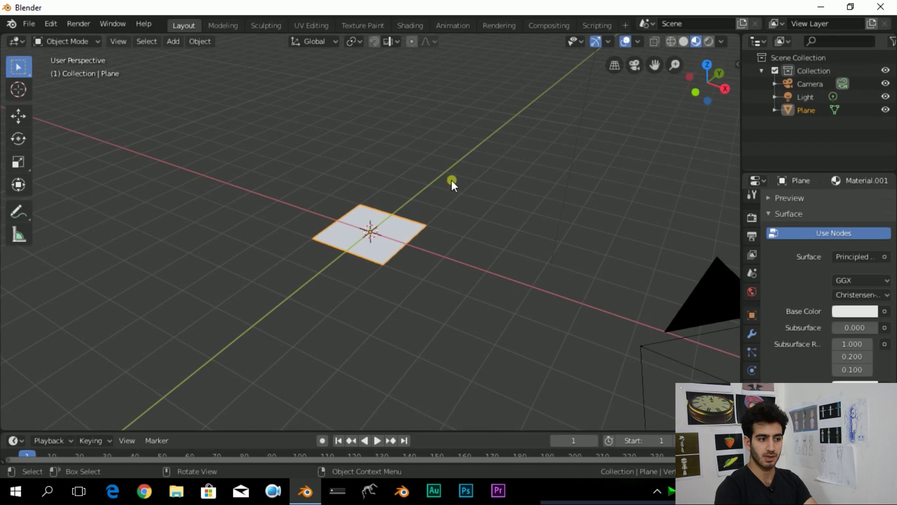
middle_click_drag(500, 134, 363, 237)
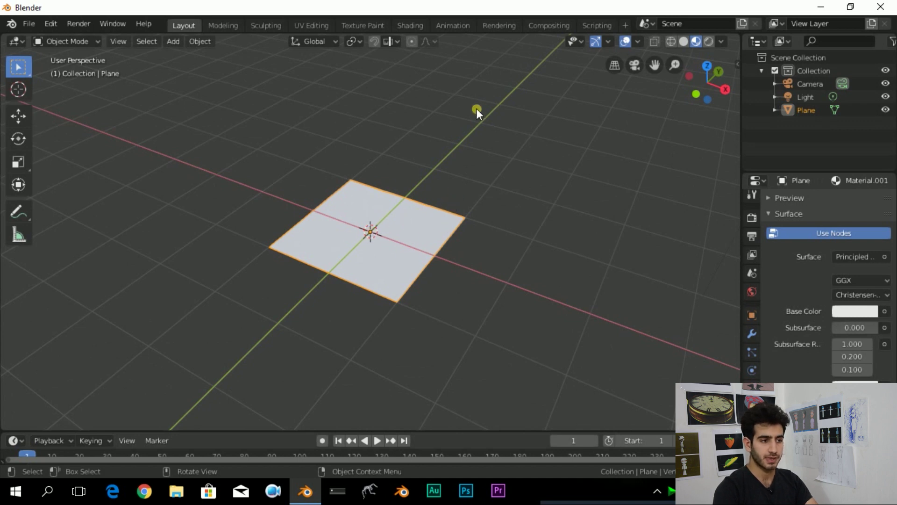
mouse_move(512, 153)
middle_mouse_down()
mouse_move(540, 155)
mouse_move(589, 108)
middle_mouse_up()
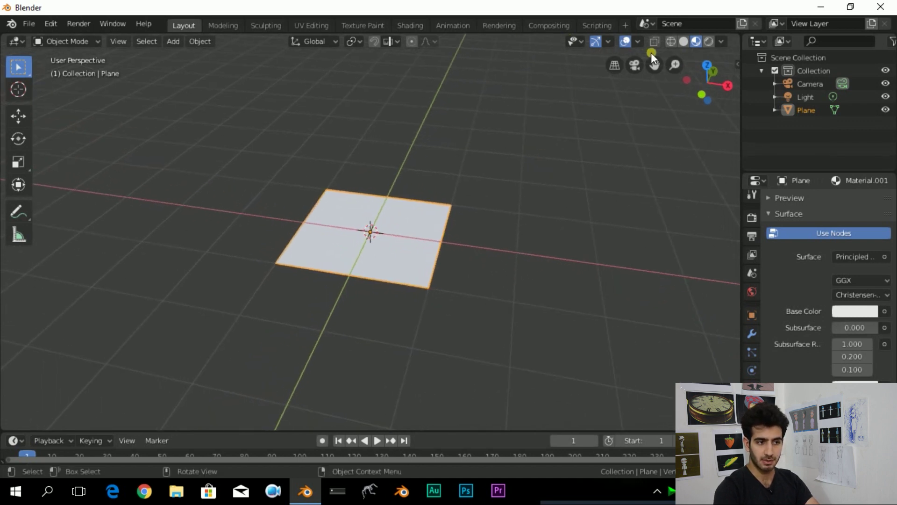
left_click(682, 41)
middle_click_drag(580, 197, 646, 70)
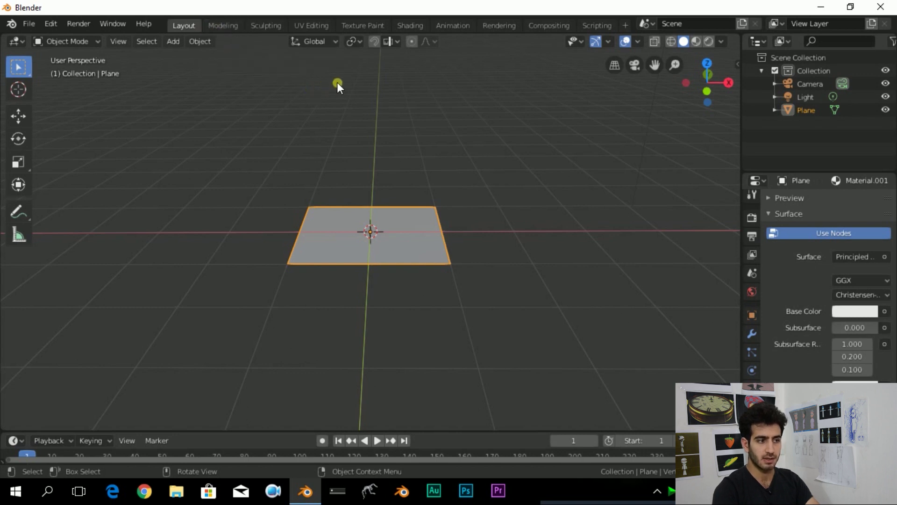
Switch to the Shading workspace and get a close view of the plane in its viewport
left_click(411, 27)
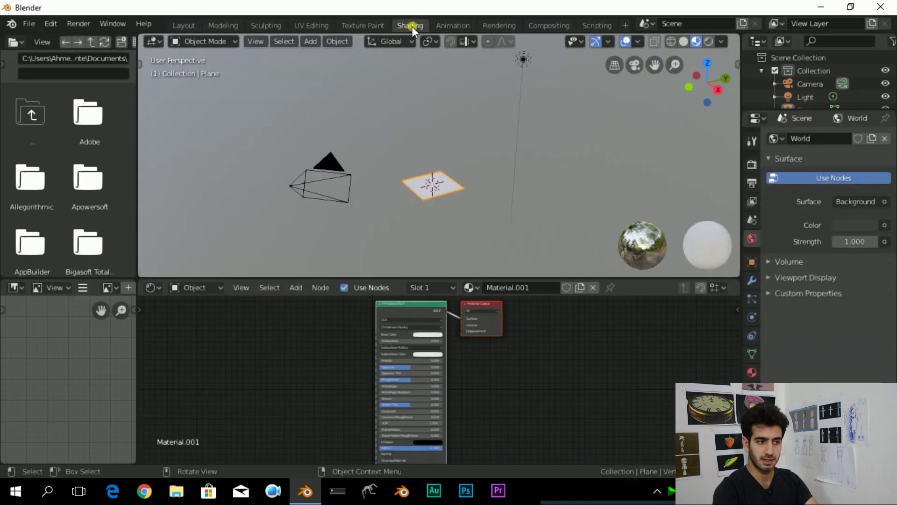
middle_click_drag(469, 133, 509, 158)
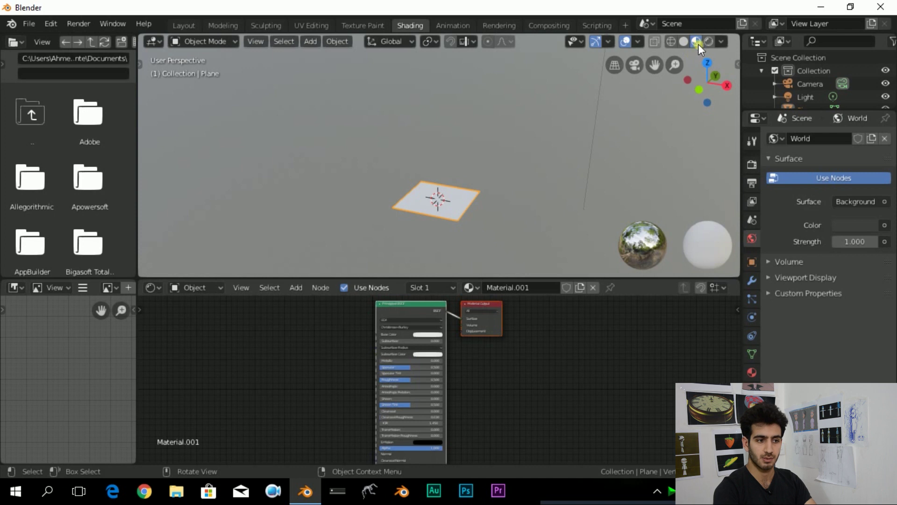
middle_click_drag(578, 157, 554, 176)
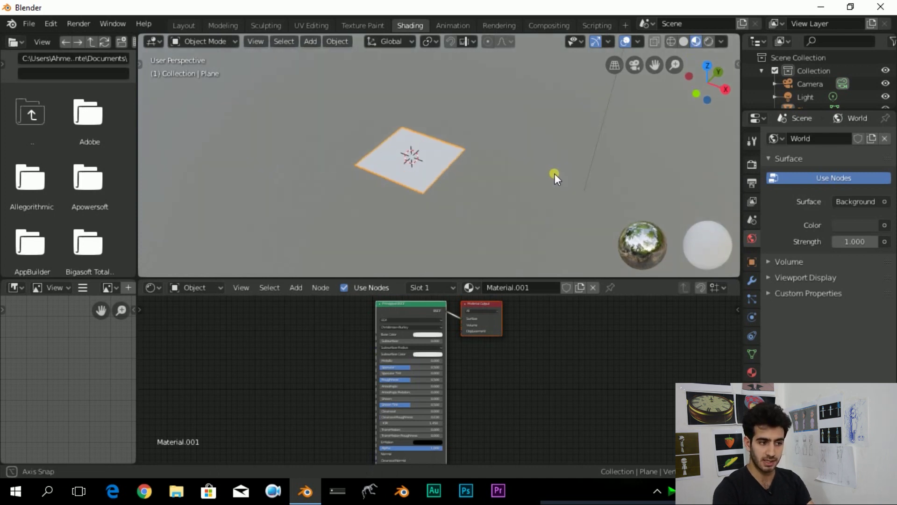
scroll(556, 177, "up", 2)
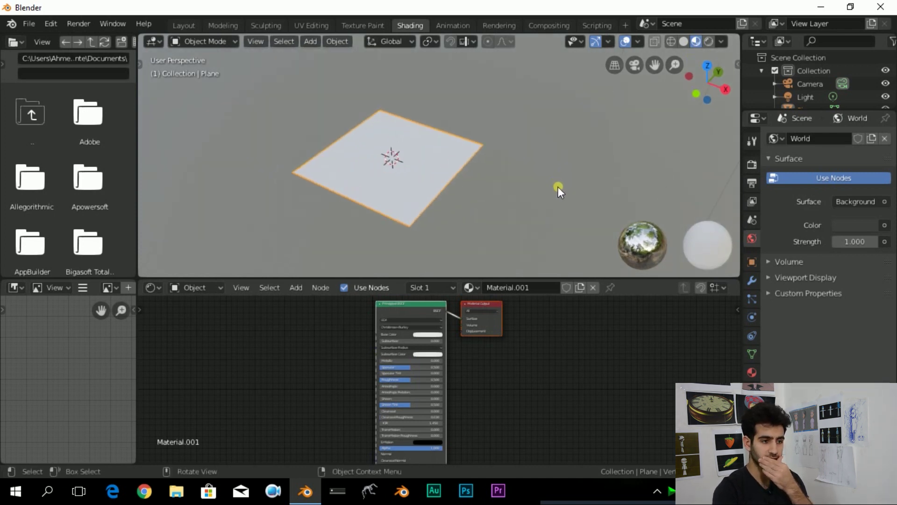
scroll(555, 183, "up", 2)
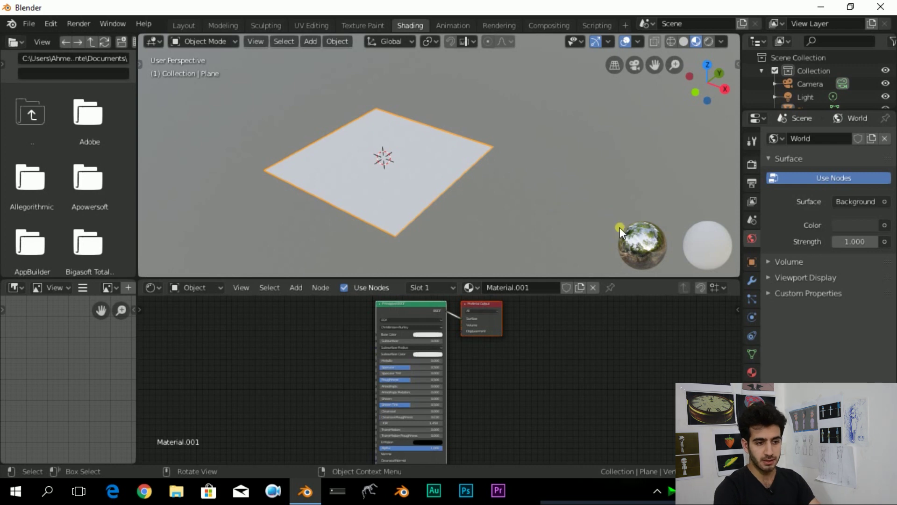
Show the plane's material properties and examine its Principled BSDF and Material Output nodes
left_click(753, 373)
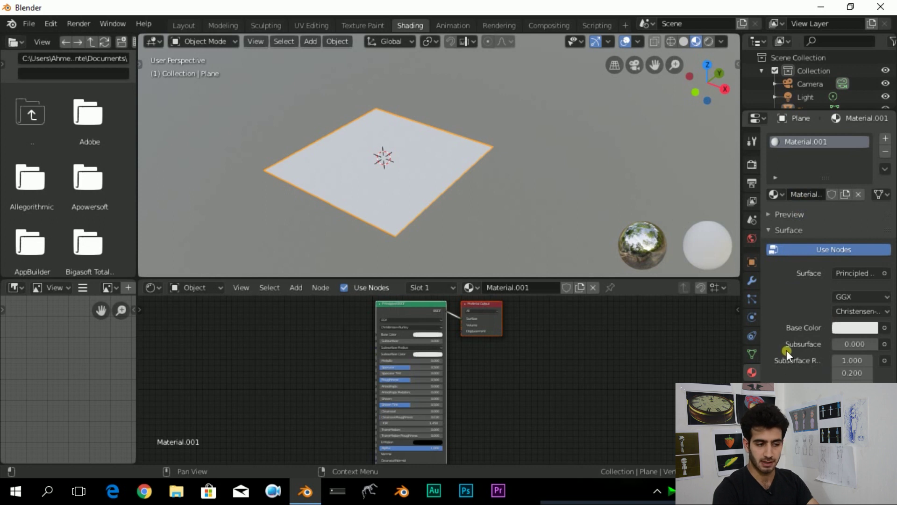
scroll(543, 352, "up", 2)
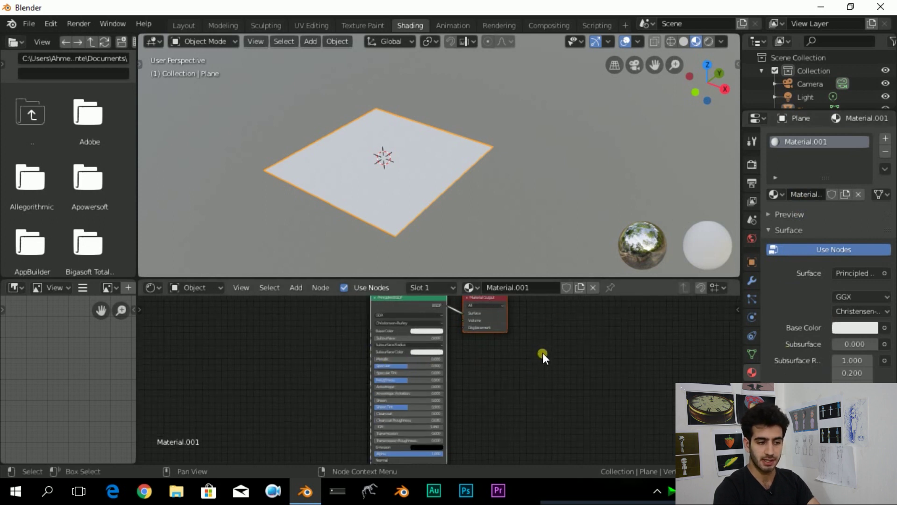
scroll(497, 385, "down", 2)
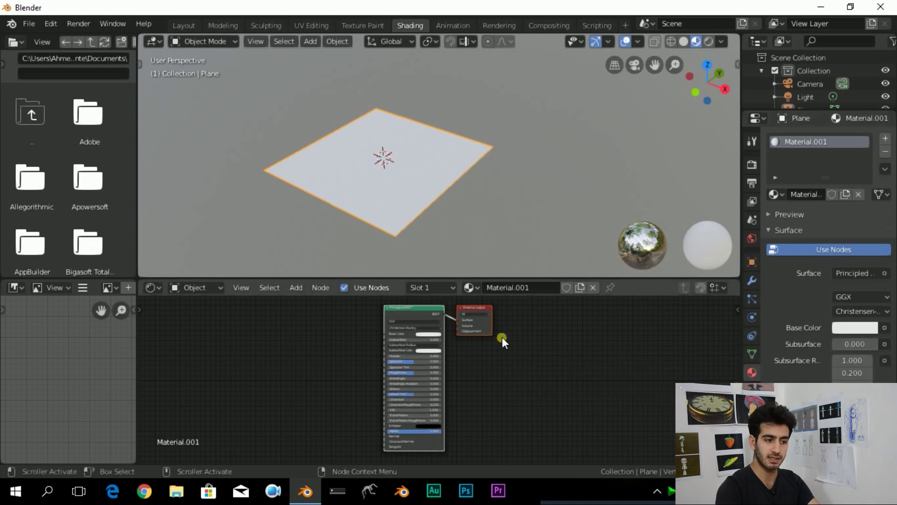
scroll(541, 367, "up", 2)
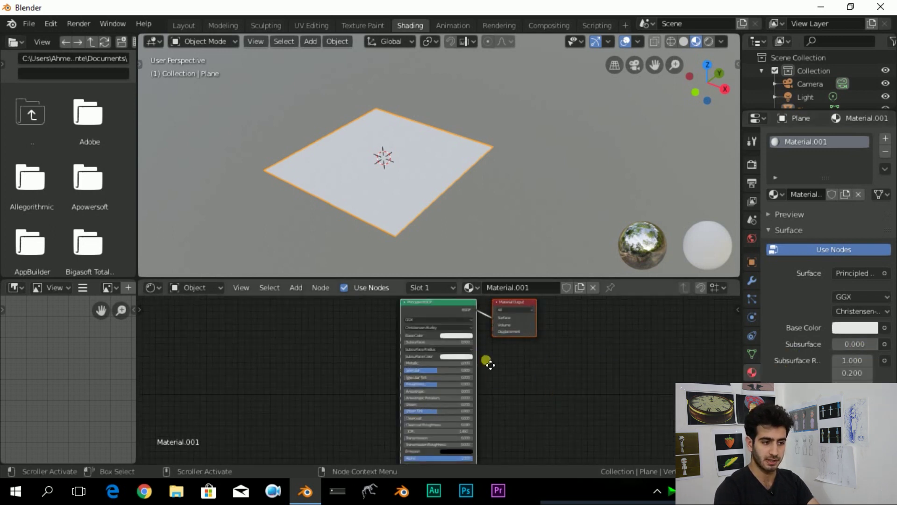
scroll(486, 363, "up", 1)
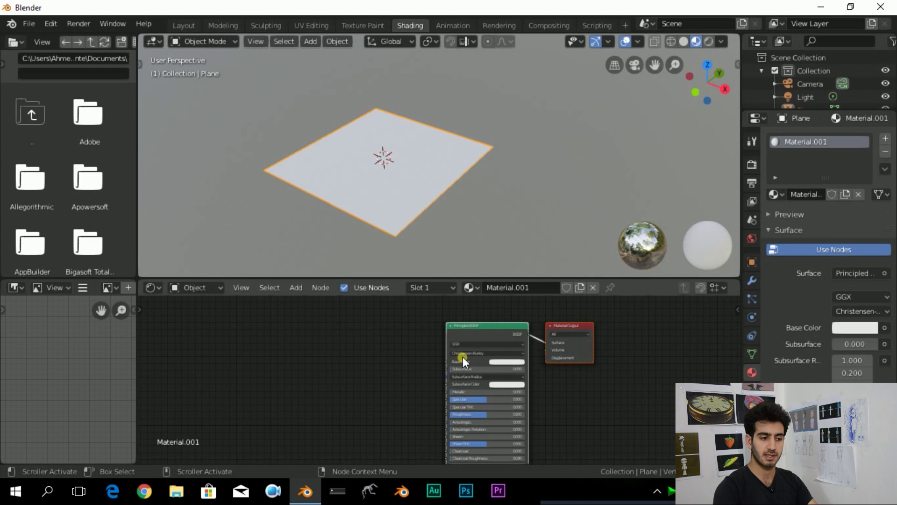
middle_click_drag(381, 382, 384, 369)
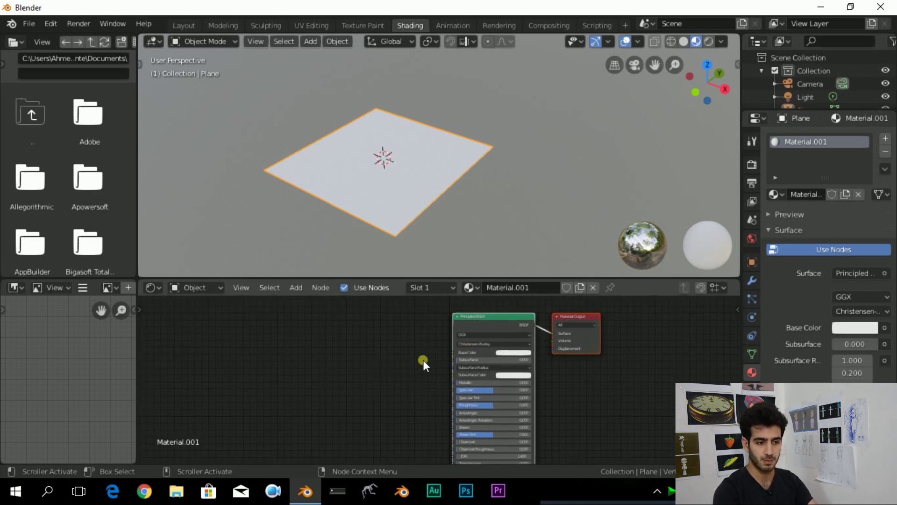
scroll(509, 375, "up", 2)
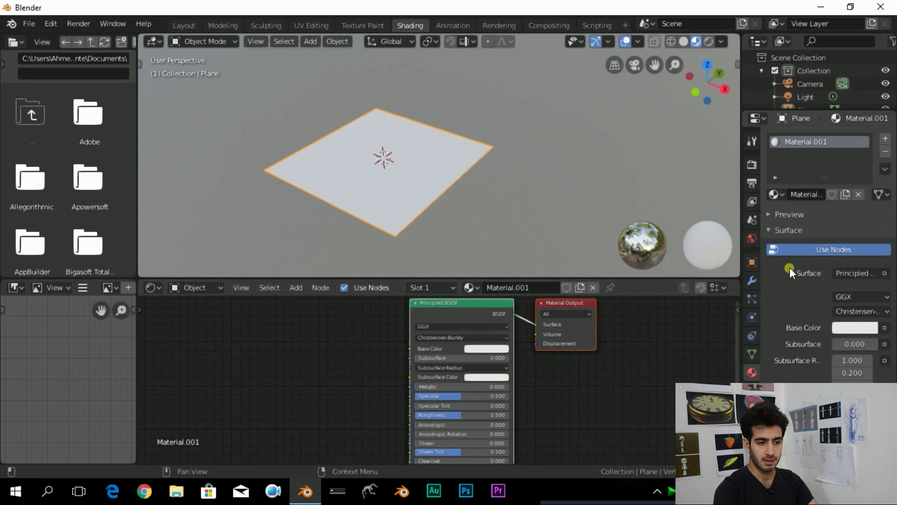
Replace the plane's material with a new one and set its base color to pink (about H 0.939, S 0.287, V 0.906)
left_click(854, 195)
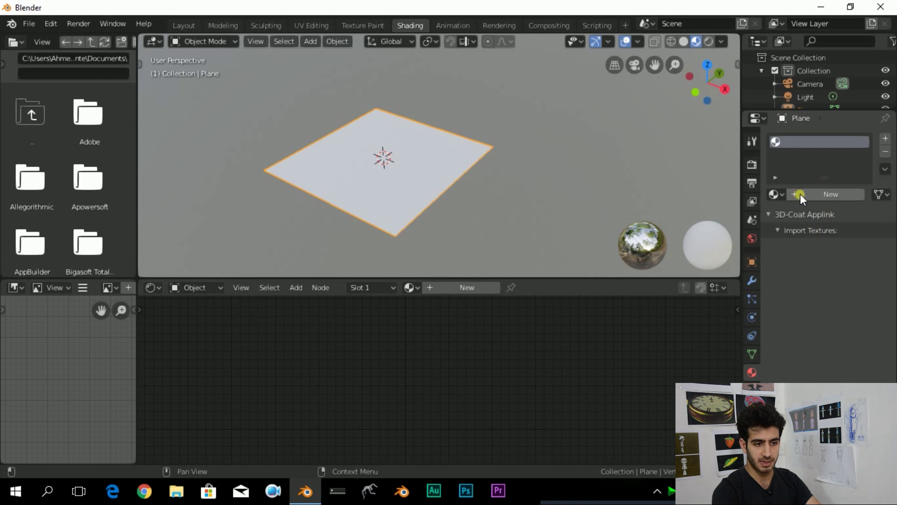
left_click(468, 287)
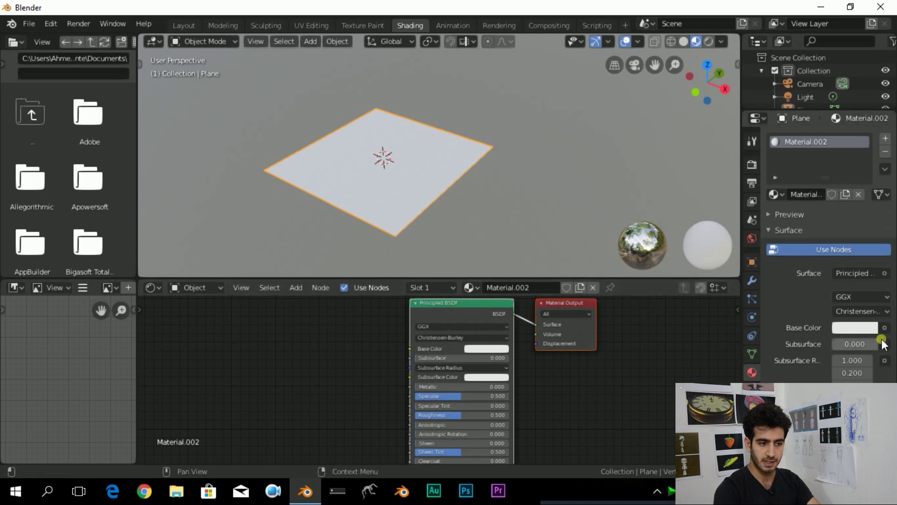
left_click(868, 328)
mouse_move(823, 174)
left_mouse_down()
mouse_move(831, 168)
mouse_move(824, 173)
left_mouse_up()
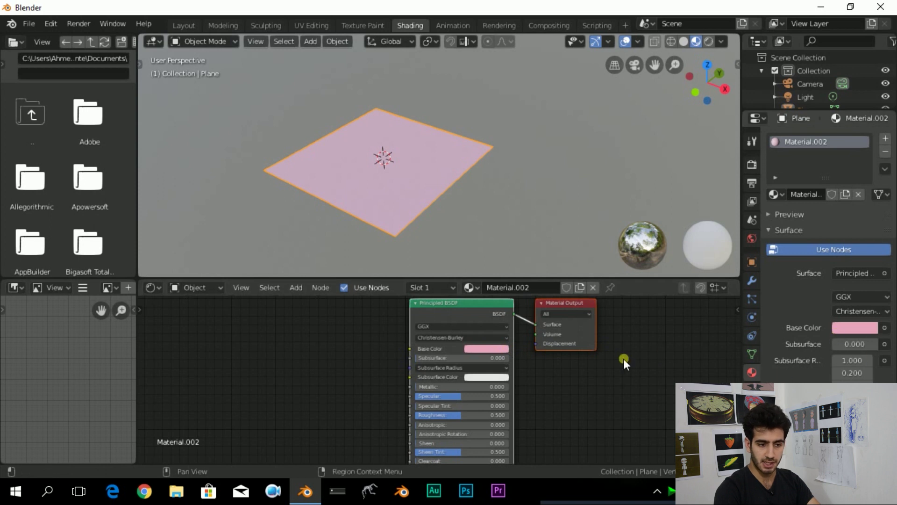
Enlarge the node editor area and open the Base Color picker on the Principled BSDF node
scroll(558, 371, "up", 2)
middle_click_drag(563, 395, 526, 402)
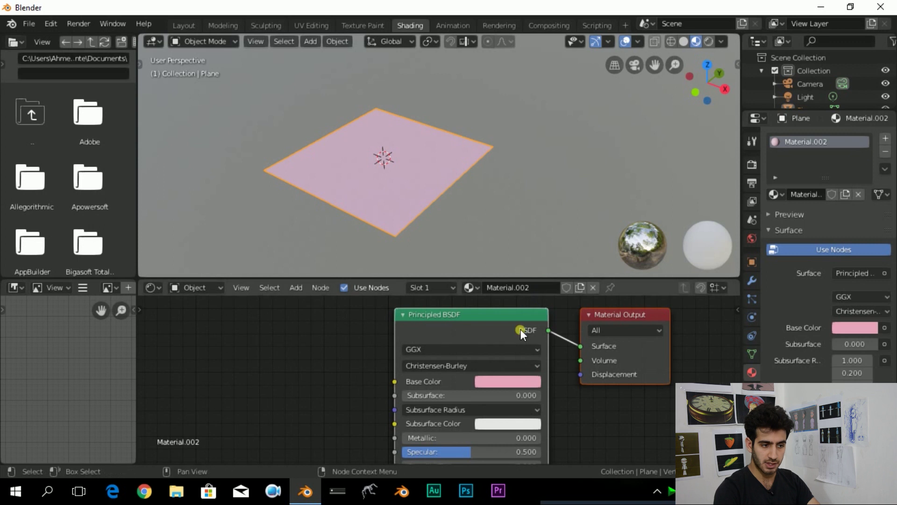
left_click_drag(616, 285, 642, 182)
left_click(514, 332)
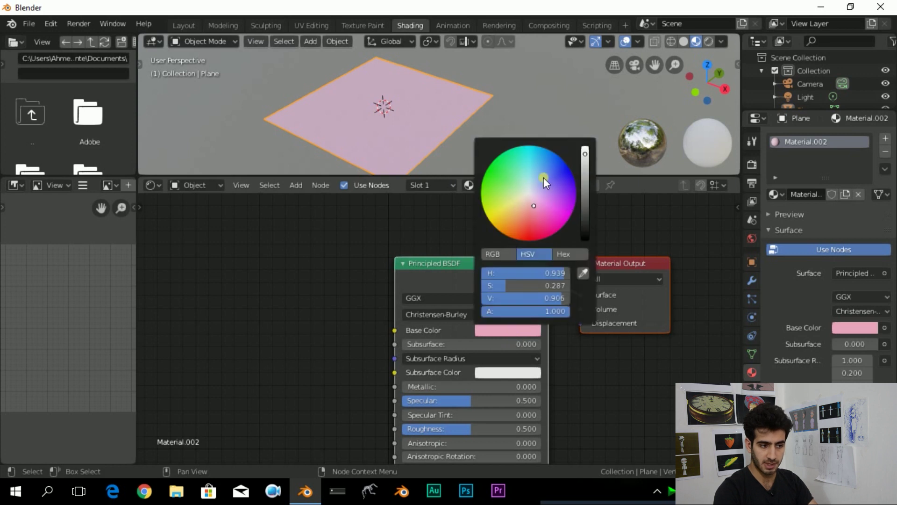
Lower the Roughness of the Principled BSDF node to 0
middle_click_drag(444, 396, 445, 303)
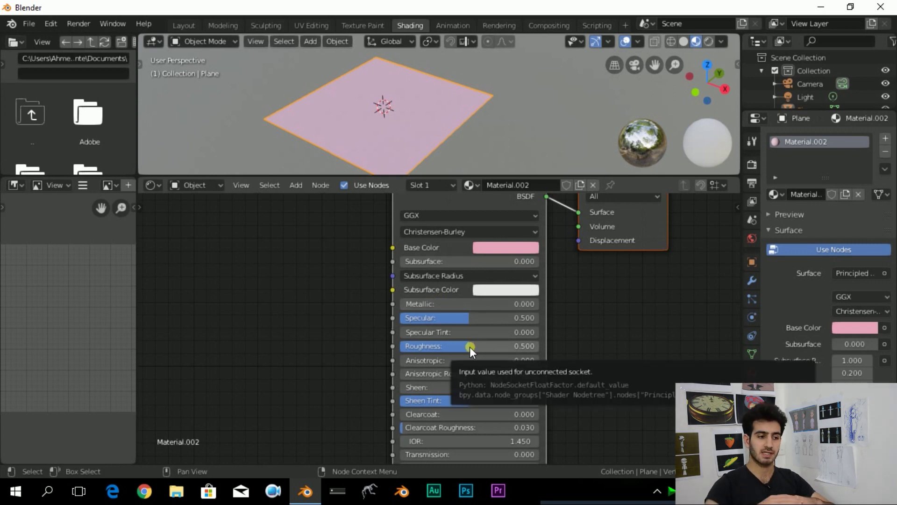
left_click_drag(468, 345, 467, 345)
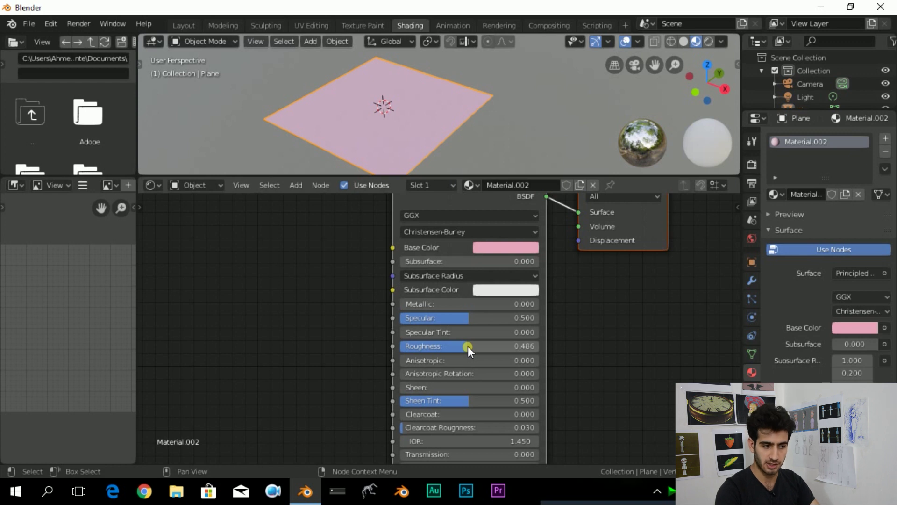
left_click_drag(465, 349, 400, 345)
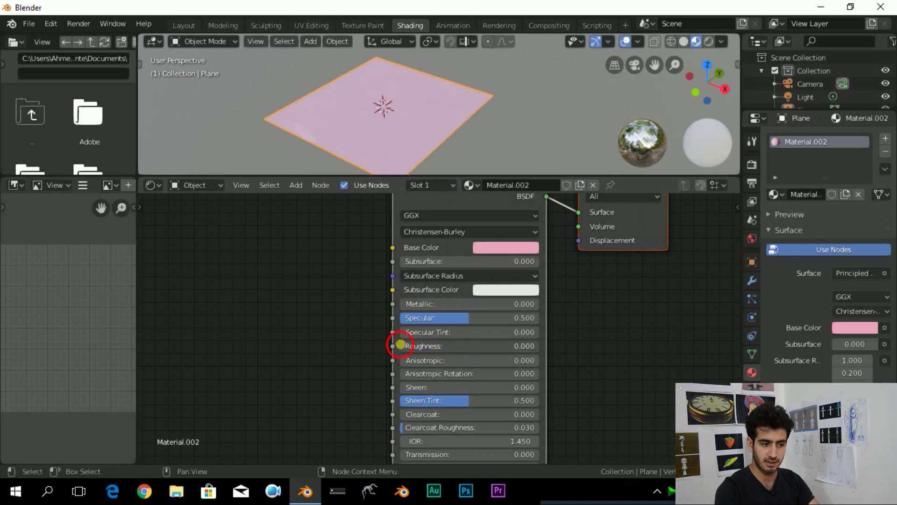
Set the Principled BSDF node's Metallic to about 0.509 and its Roughness to 0.5
left_click_drag(431, 303, 462, 303)
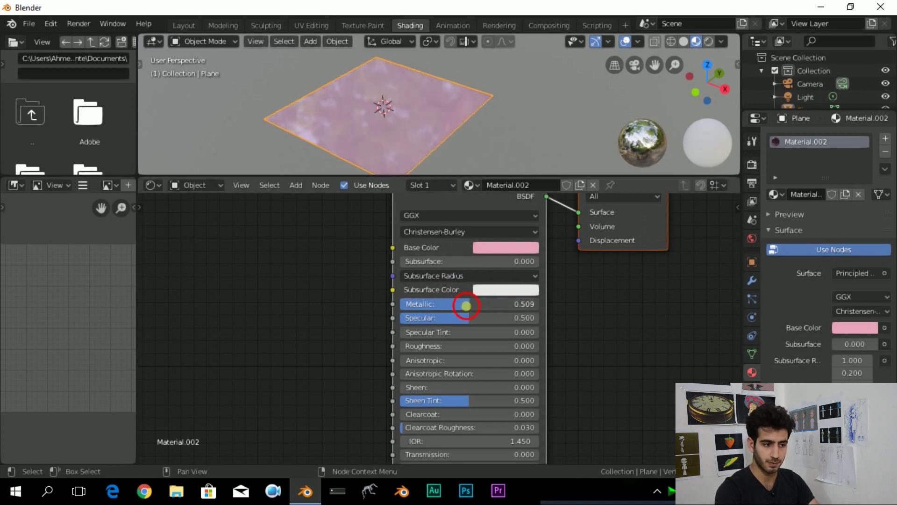
left_click_drag(425, 344, 469, 345)
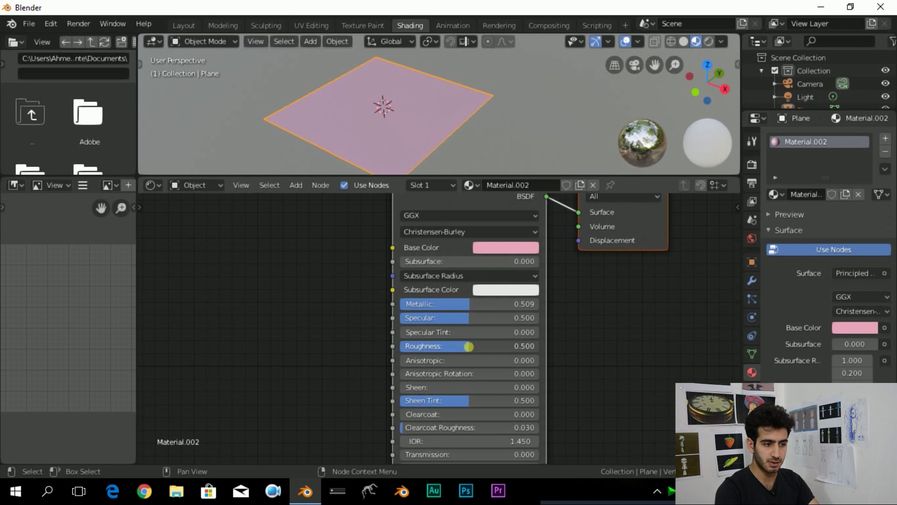
middle_click_drag(555, 378, 547, 341)
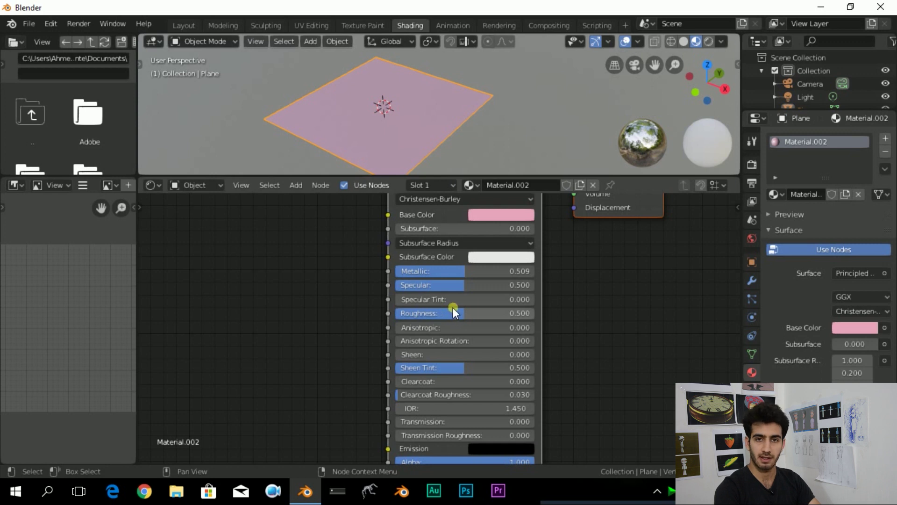
Try a Roughness of 0 on the Principled BSDF node and raise it back to about 0.509
left_click_drag(461, 313, 394, 312)
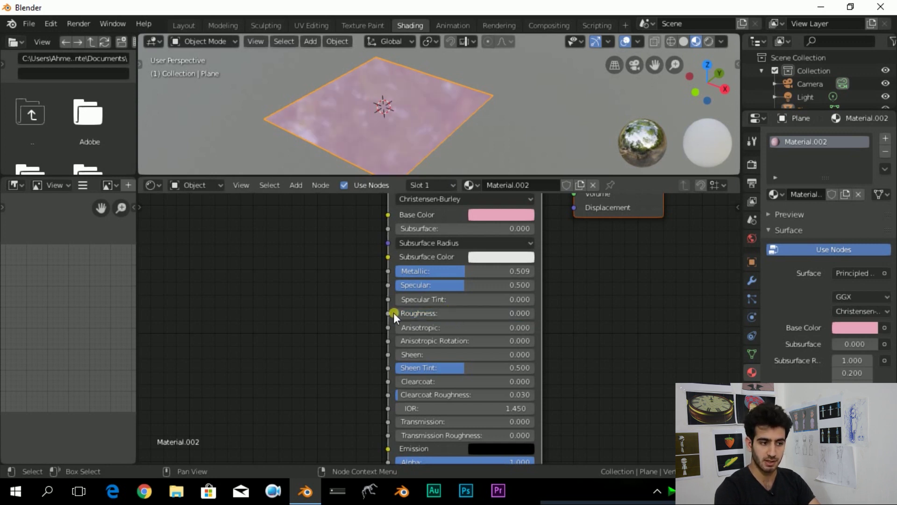
left_click_drag(416, 314, 453, 321)
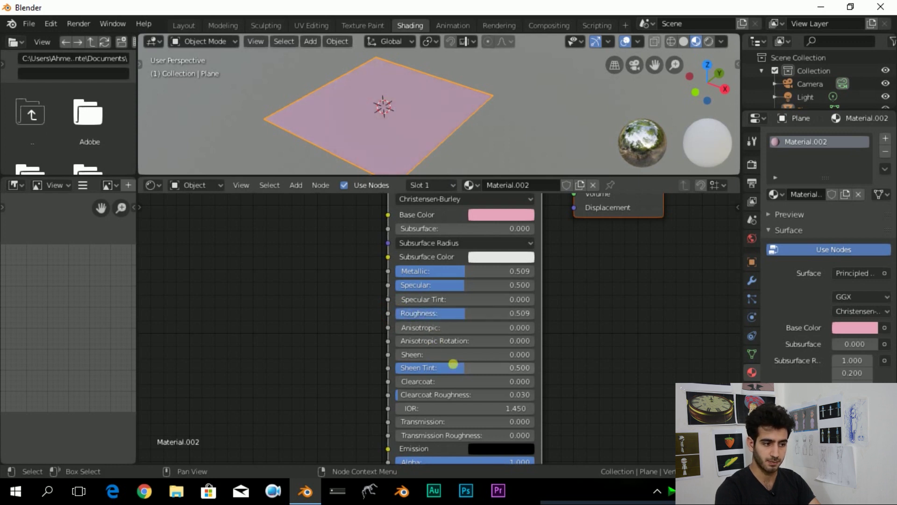
Examine the remaining parameters of the Principled BSDF node, from Anisotropic and Sheen down to Alpha, Normal and Tangent
scroll(451, 320, "down", 2, "shift")
scroll(449, 318, "up", 2)
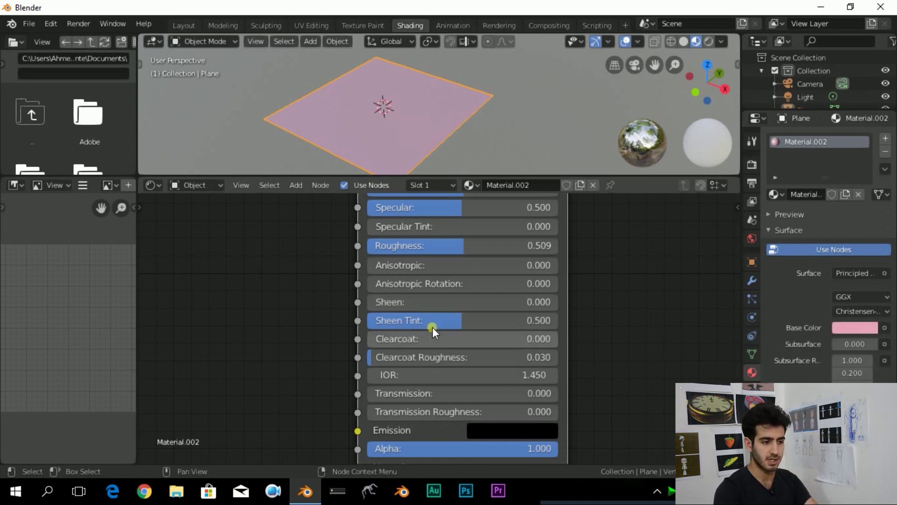
scroll(428, 311, "down", 3, "shift")
scroll(412, 327, "down", 2, "shift")
scroll(397, 337, "right", 1, "ctrl")
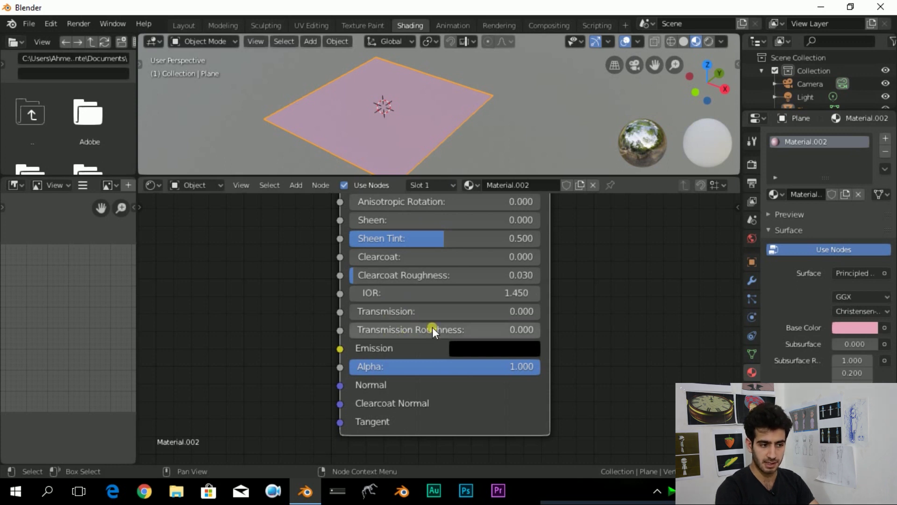
middle_click_drag(461, 300, 492, 372)
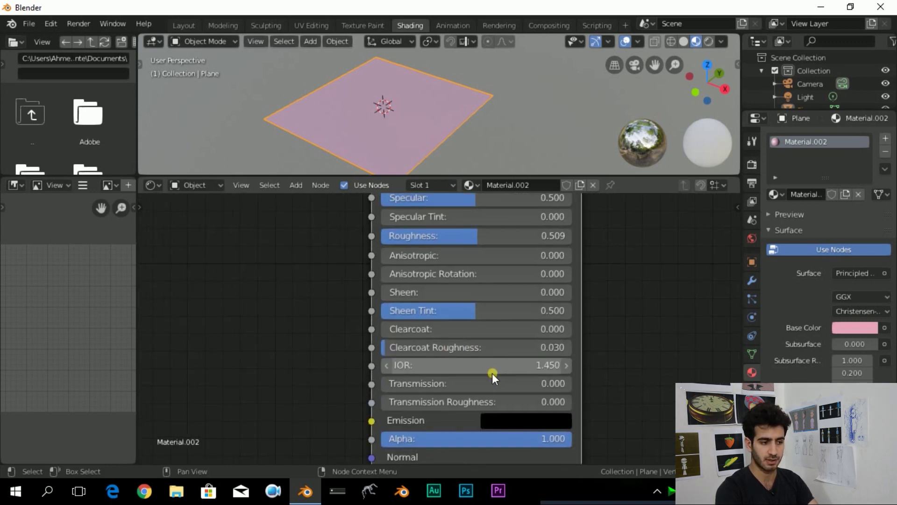
scroll(493, 373, "down", 3)
middle_click_drag(509, 267, 493, 308)
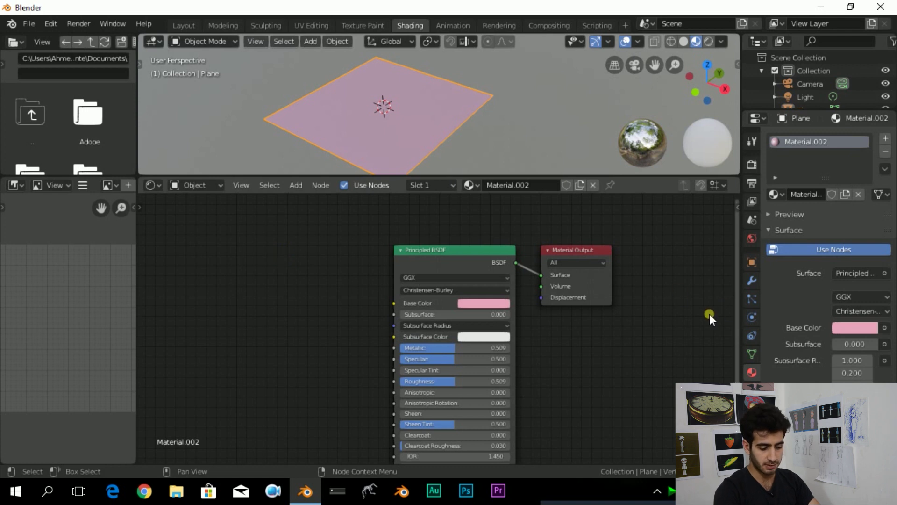
key("n")
left_click(733, 336)
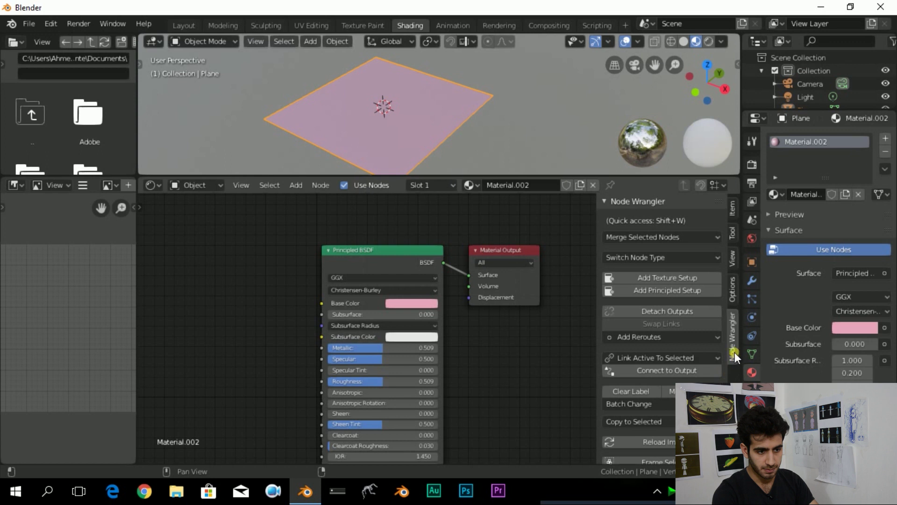
left_click(736, 295)
scroll(735, 295, "down", 1, "ctrl")
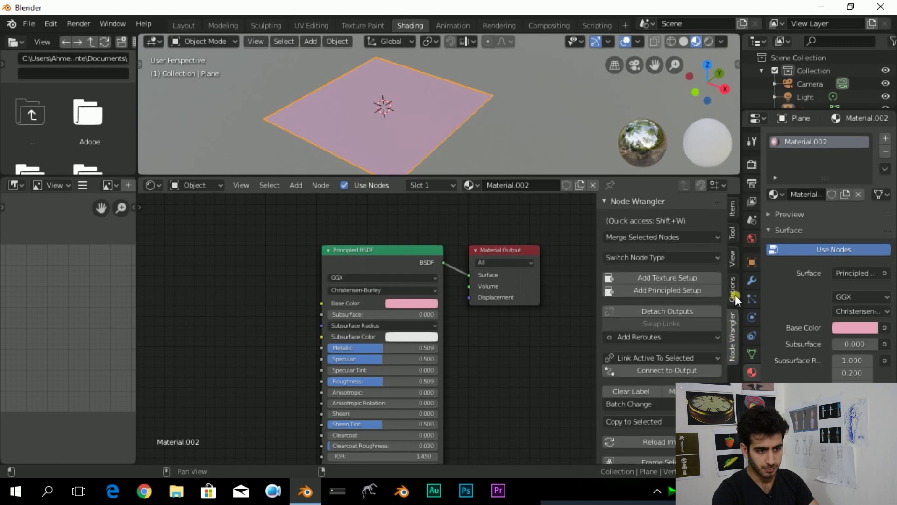
key("n")
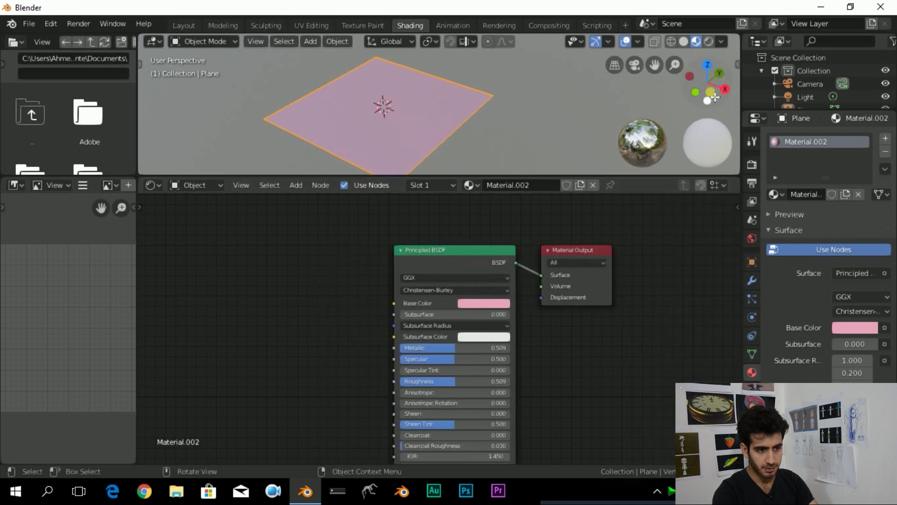
Enable the Screencast Keys overlay in the 3D viewport and hide the viewport's sidebar
key("n")
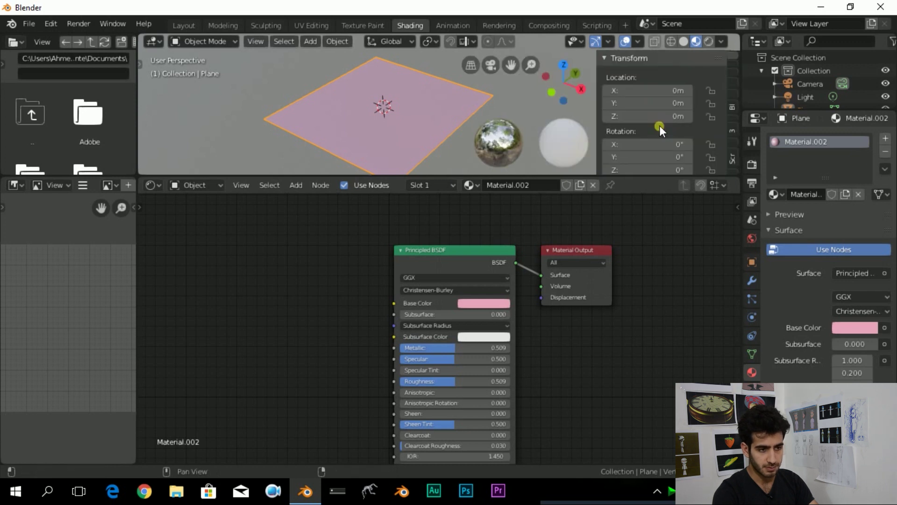
left_click(734, 148)
left_click(732, 159)
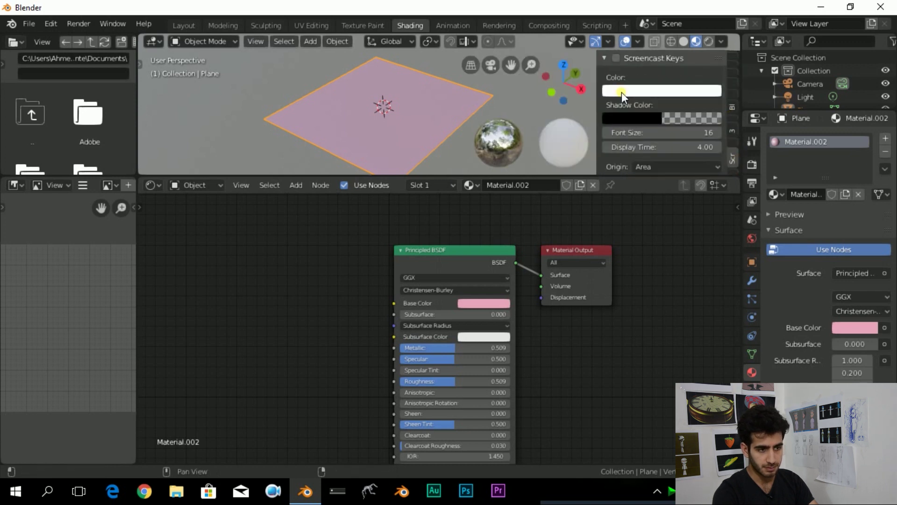
left_click(617, 57)
key("n")
key("n")
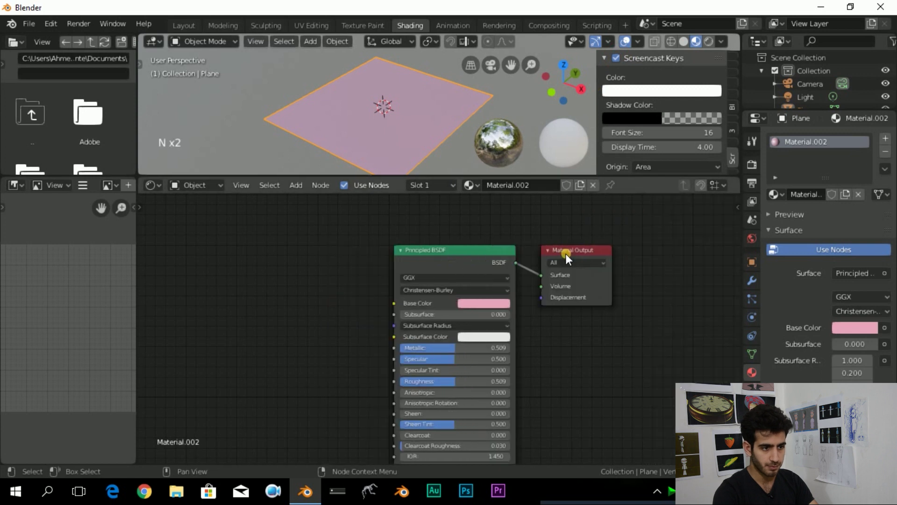
key("n")
key("n")
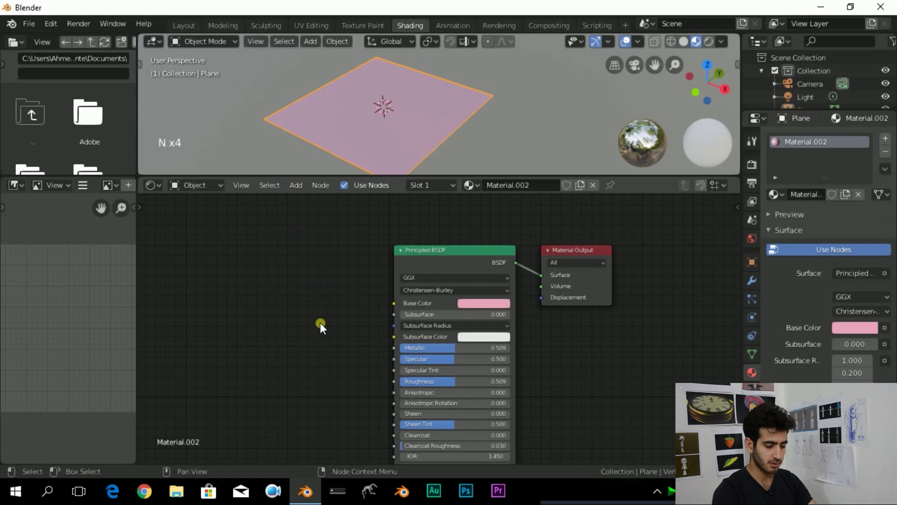
Look through the Input and Output node types and move the Material Output node slightly farther from the Principled BSDF node
key("shift+a")
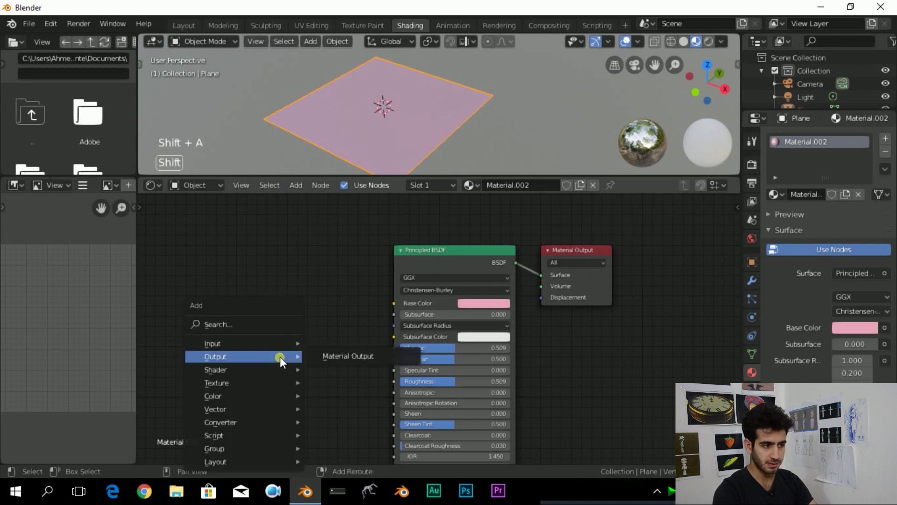
mouse_move(246, 351)
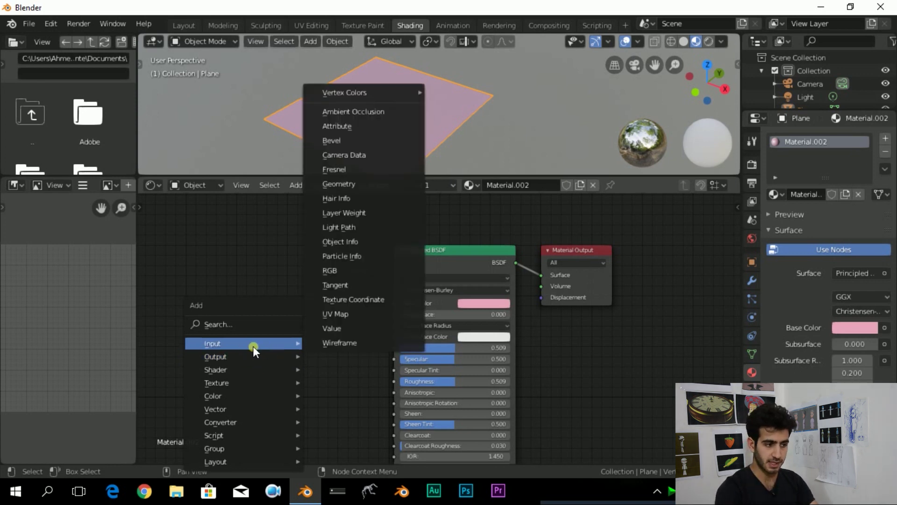
mouse_move(274, 355)
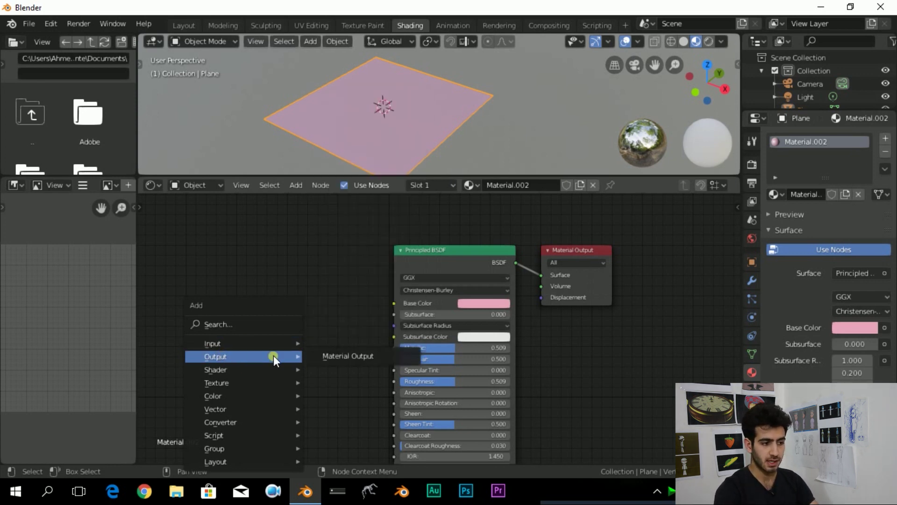
left_click(339, 356)
left_click(584, 252)
left_click_drag(585, 252, 611, 243)
left_click(602, 303)
left_click_drag(497, 217, 172, 413)
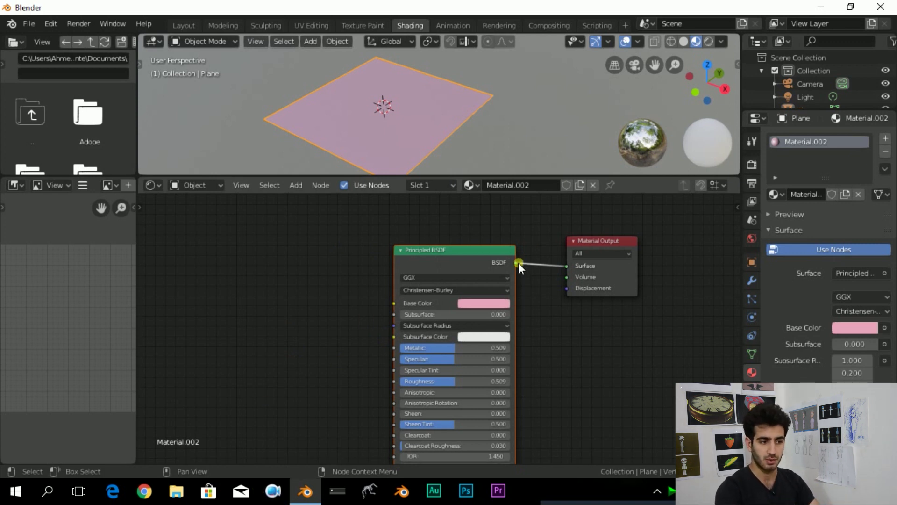
Disconnect the Principled BSDF node from the Material Output's Surface socket and link its BSDF output to Surface again
left_click_drag(567, 264, 547, 265)
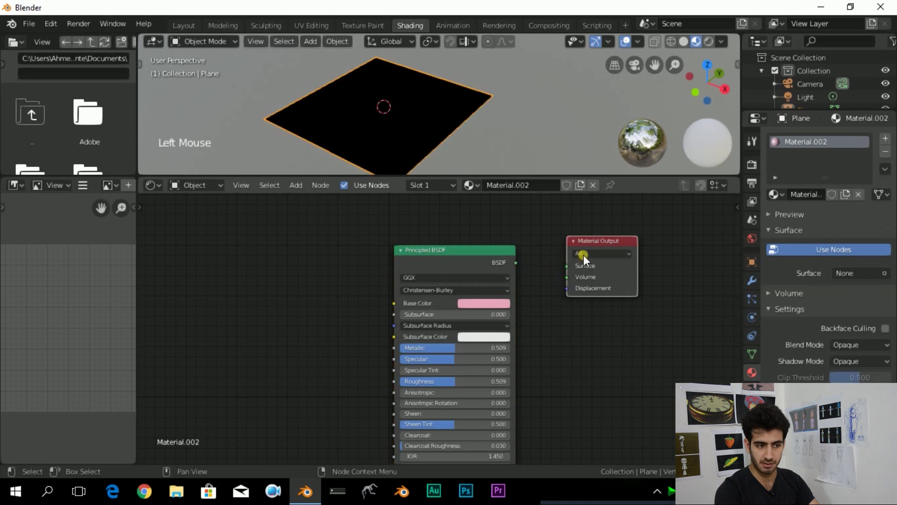
left_click_drag(514, 263, 569, 266)
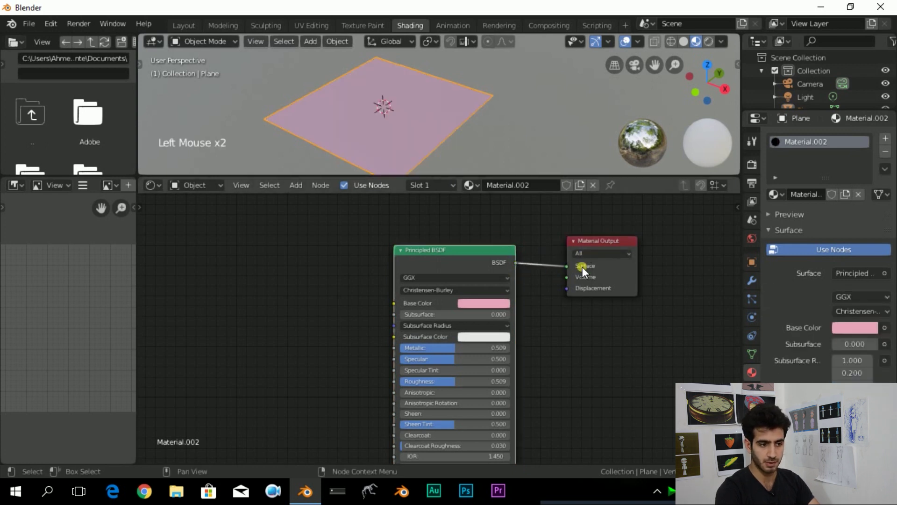
middle_click_drag(525, 311, 537, 301)
scroll(542, 296, "up", 4)
middle_click_drag(628, 301, 607, 317)
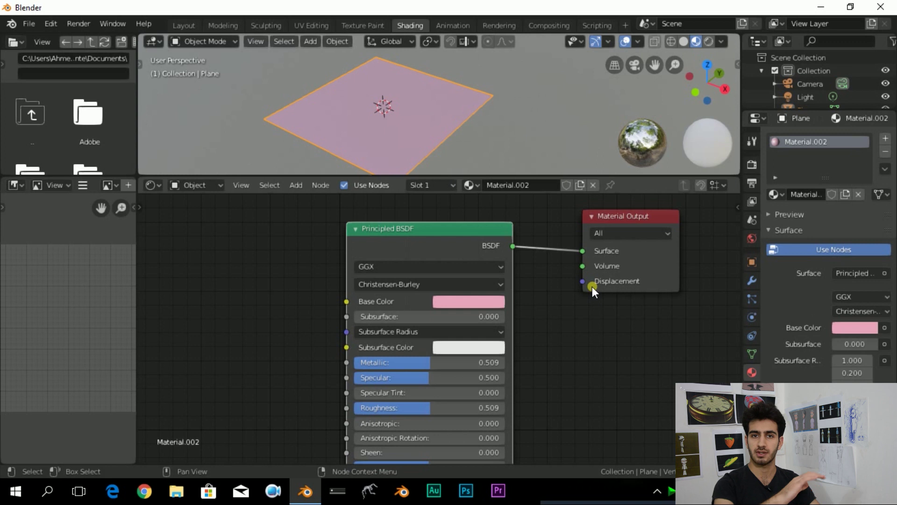
scroll(493, 290, "down", 5)
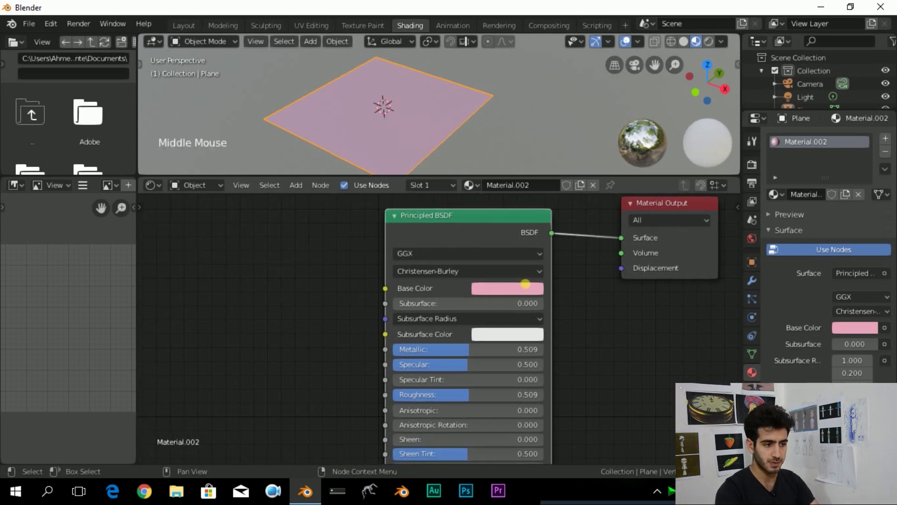
left_click(430, 258)
left_click(270, 300)
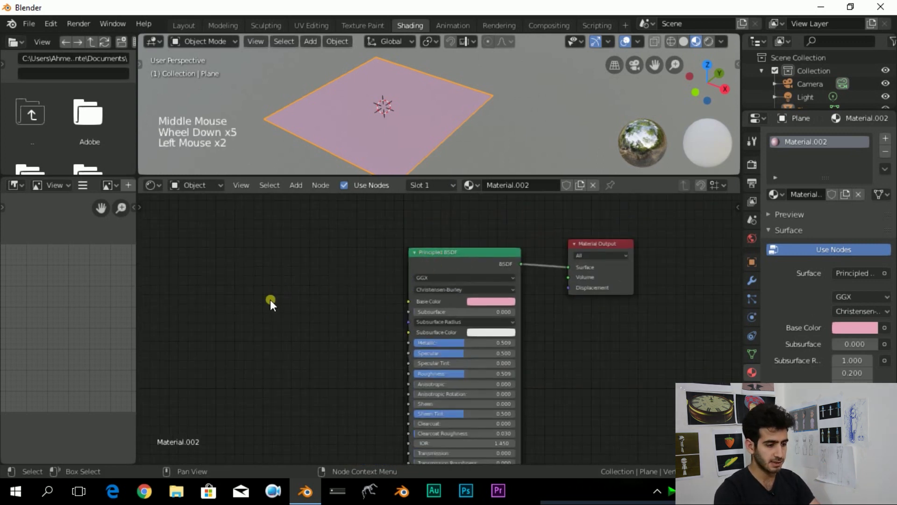
Delete the Material Output node from the plane's material
key("shift+a")
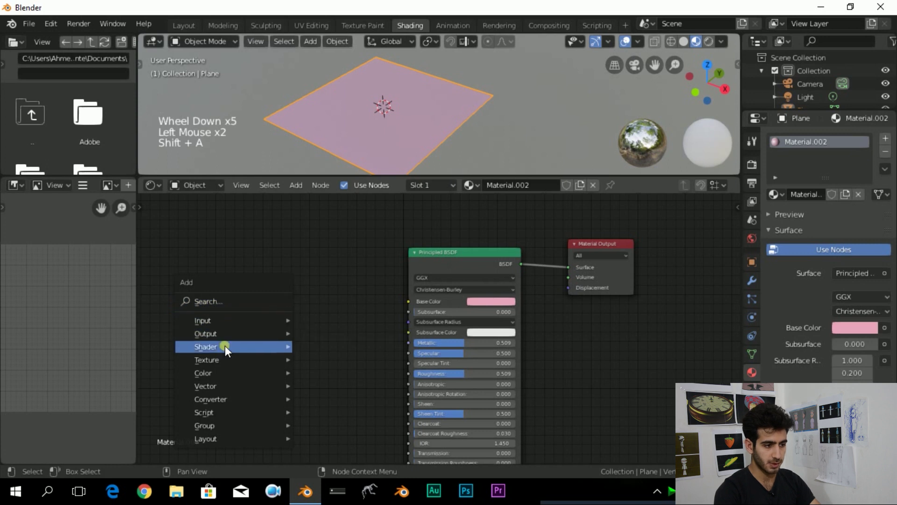
mouse_move(241, 335)
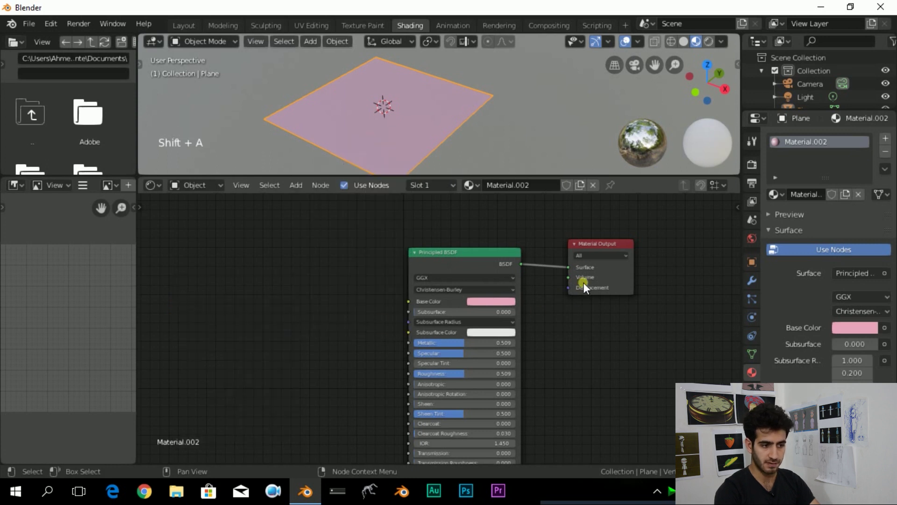
left_click(593, 252)
left_click(598, 243)
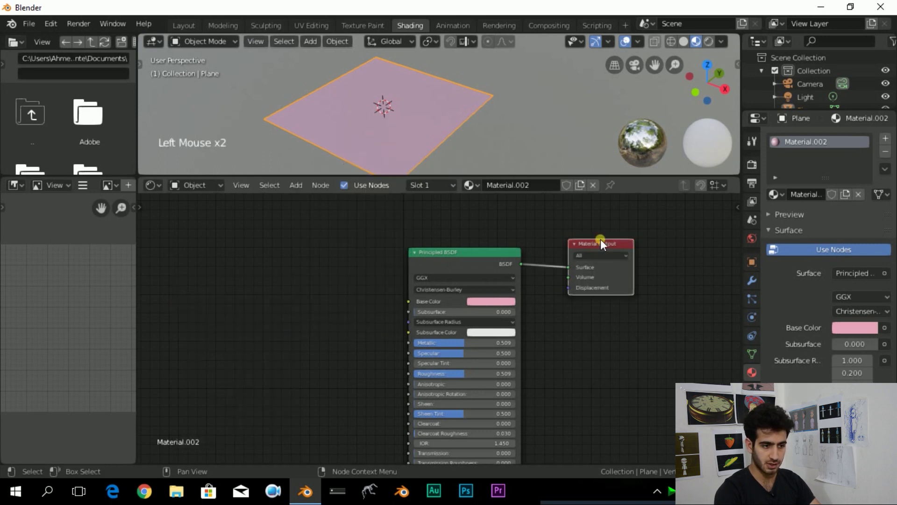
key("x")
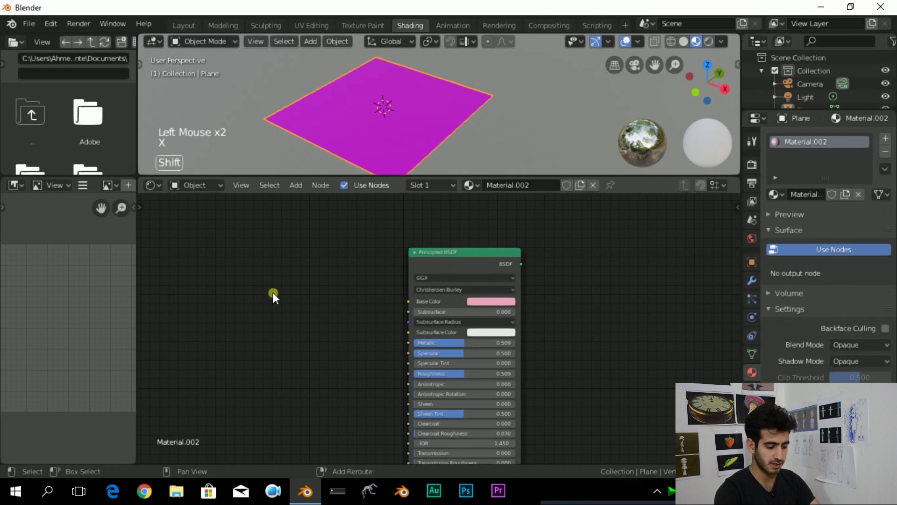
Add a new Material Output node beside the Principled BSDF node and link the BSDF output to its Surface input
key("shift+a")
mouse_move(296, 318)
left_click(327, 325)
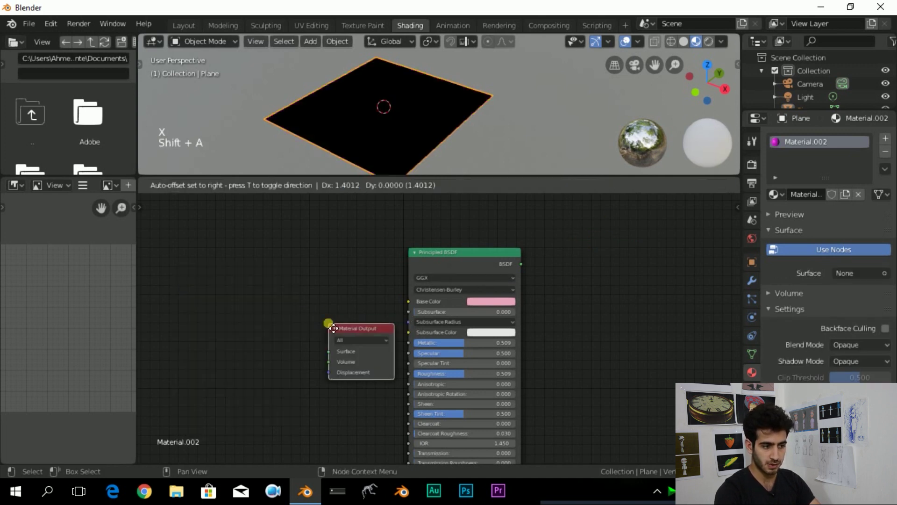
left_click(556, 251)
left_click_drag(523, 264, 613, 243)
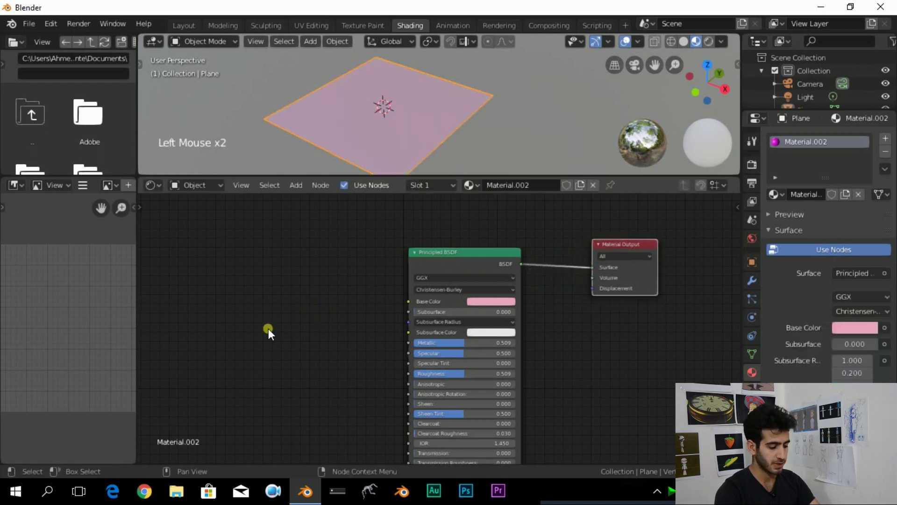
Look through the available Shader node types and the shader choices for the material's Surface setting without adding anything
key("shift+a")
mouse_move(189, 322)
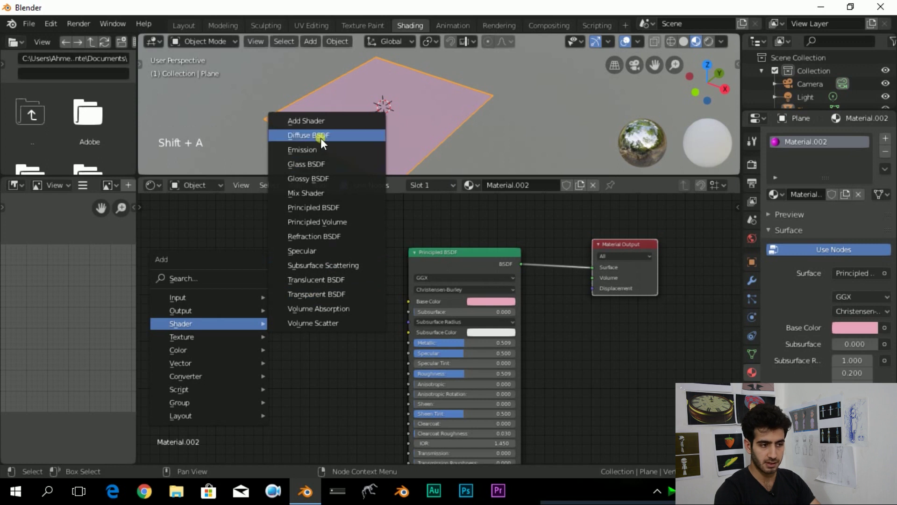
left_click(453, 266)
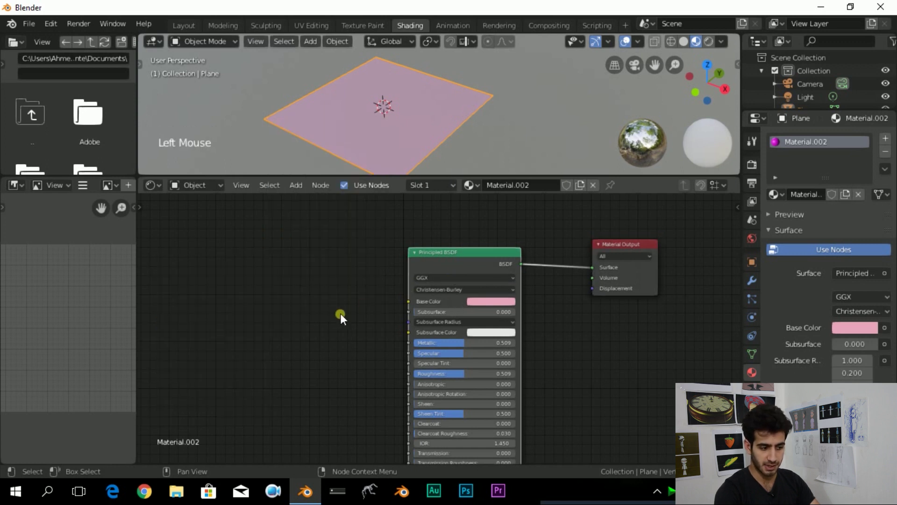
key("shift+a")
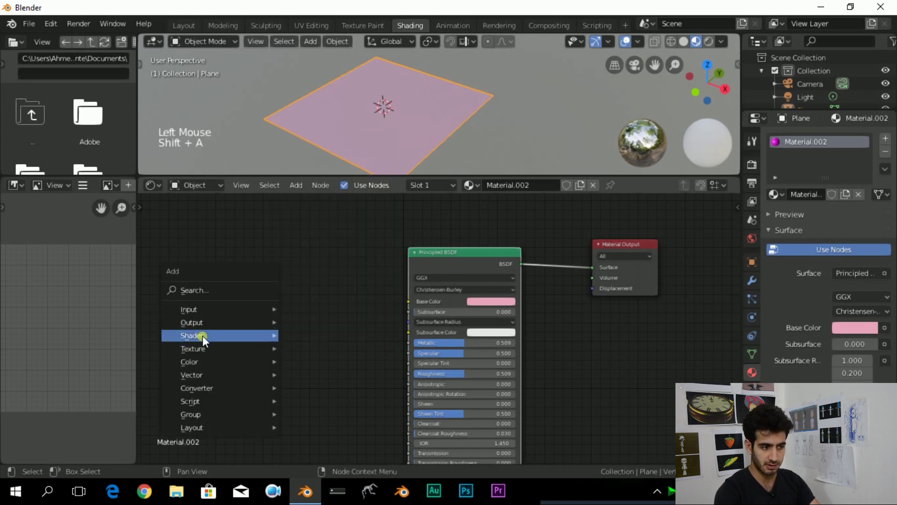
mouse_move(209, 334)
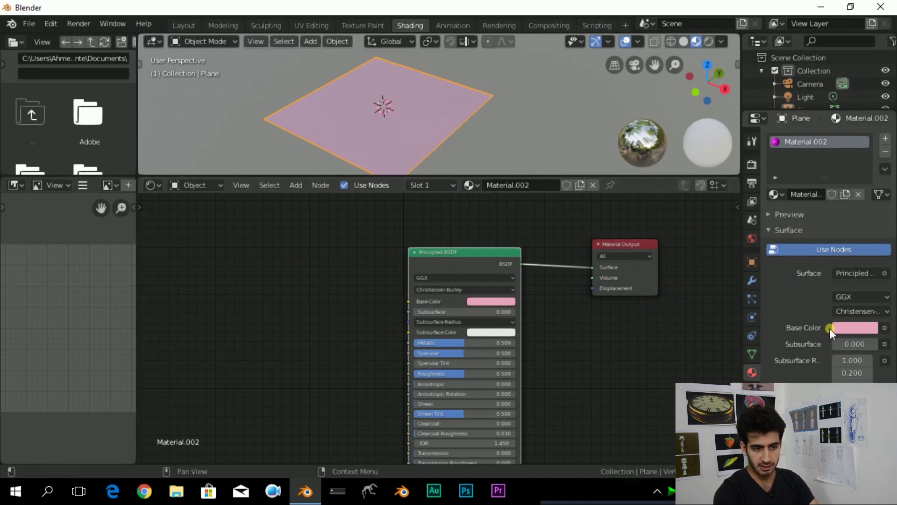
left_click(851, 273)
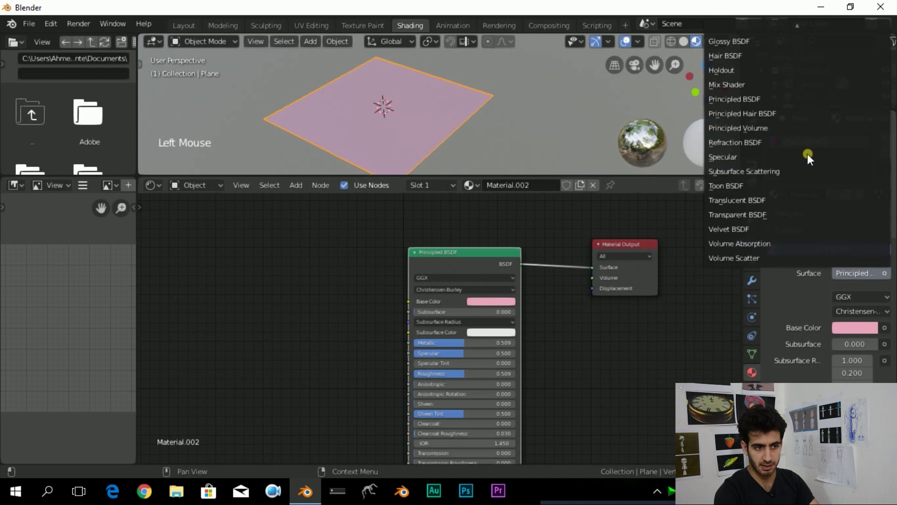
left_click(842, 273)
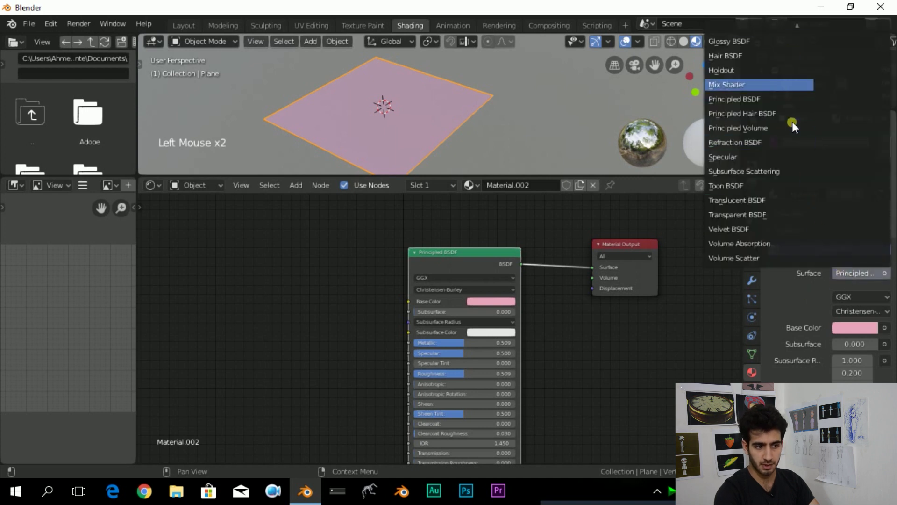
Look through the Texture, Color, Vector, Converter, Script, Group and Layout node categories without adding a node
key("shift+a")
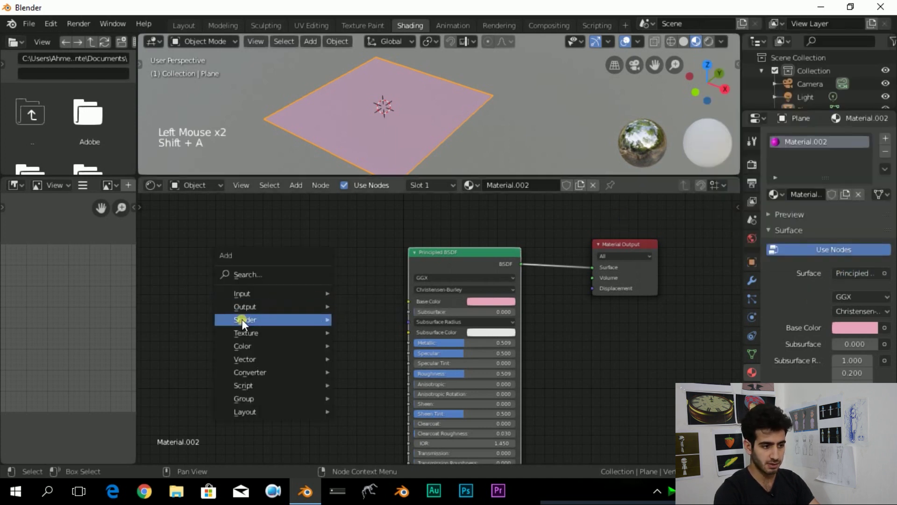
mouse_move(254, 324)
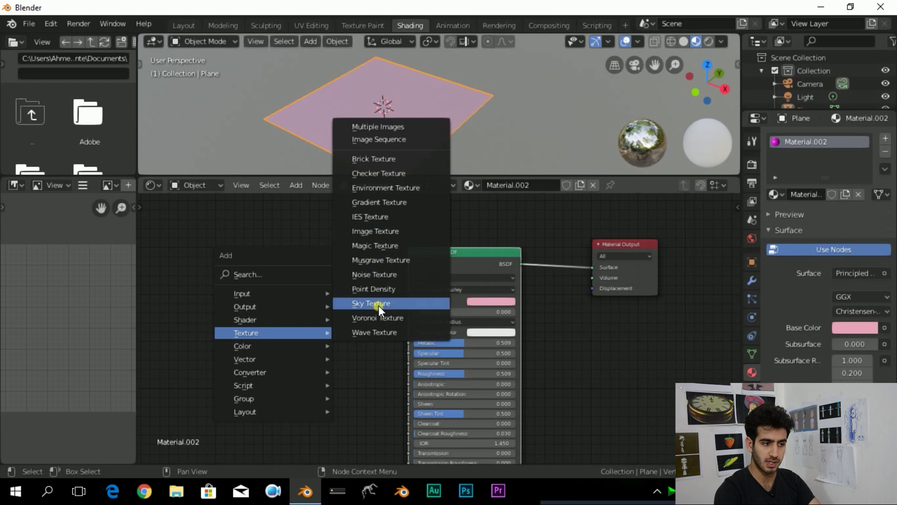
mouse_move(244, 349)
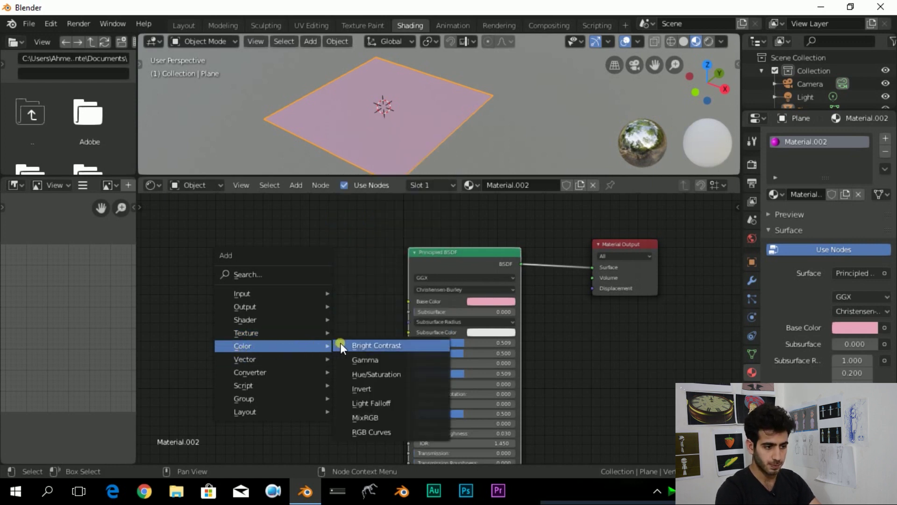
mouse_move(287, 360)
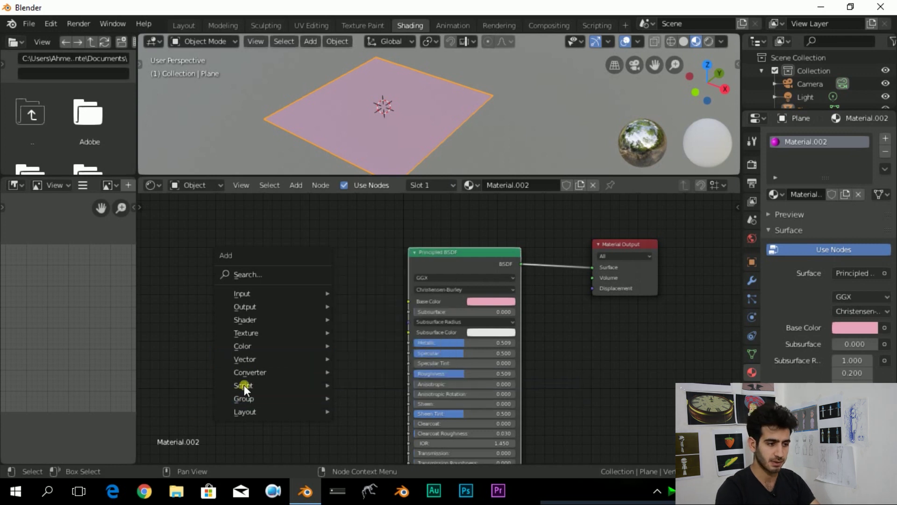
mouse_move(246, 373)
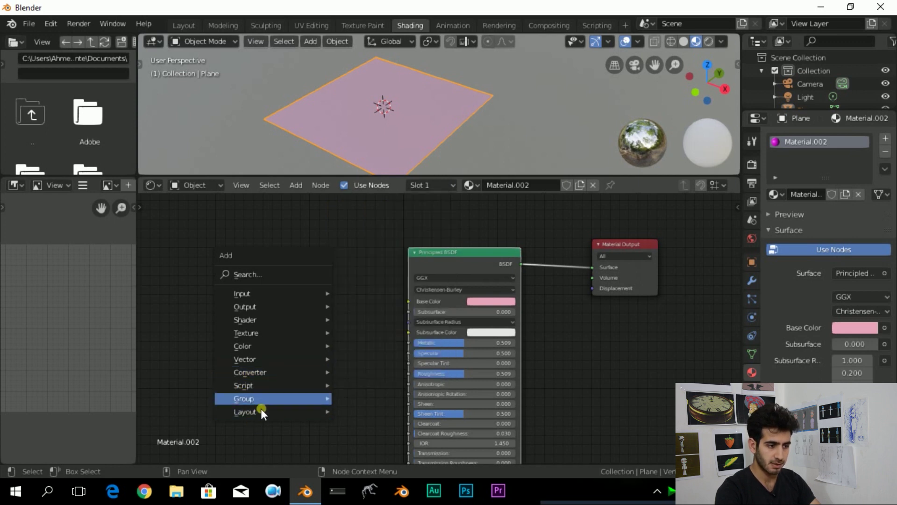
left_click(240, 265)
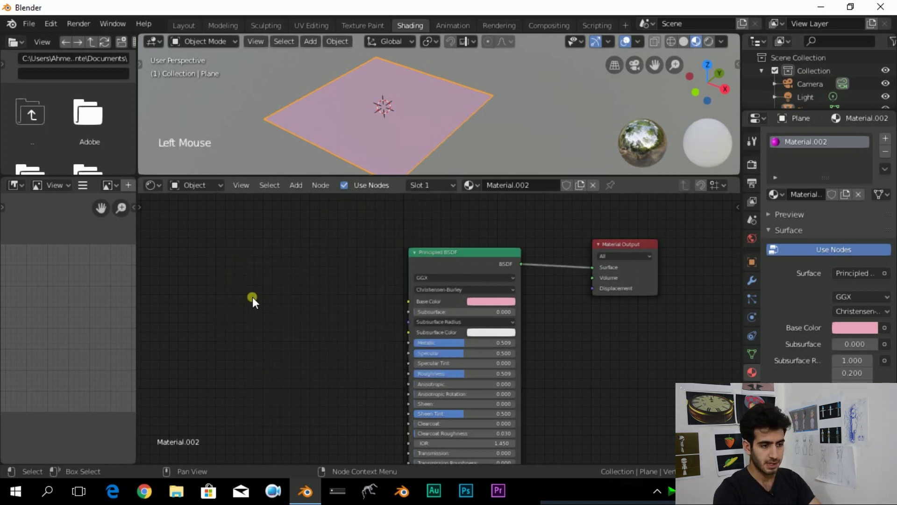
Enlarge the 3D viewport above the node editor and replace the plane's pink material with a new default one
left_click_drag(475, 178, 458, 265)
scroll(428, 340, "up", 3)
middle_click_drag(428, 340, 474, 330)
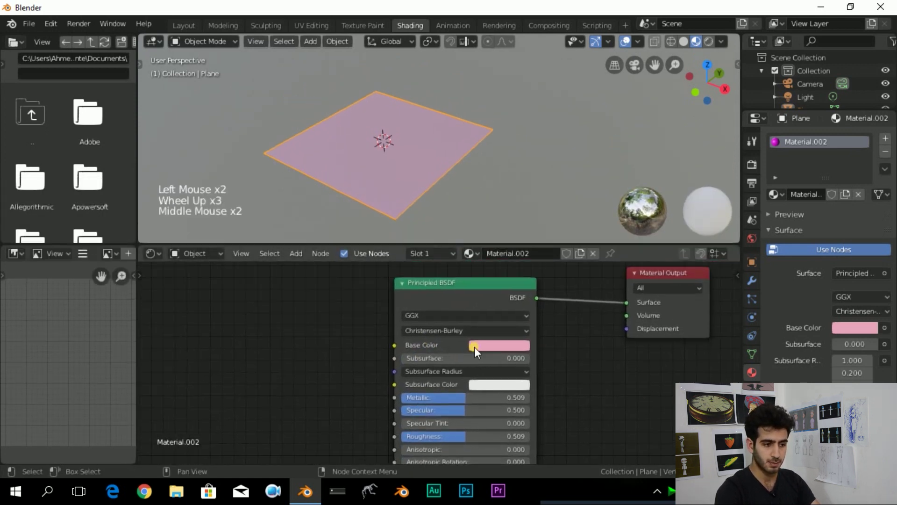
left_click(503, 347)
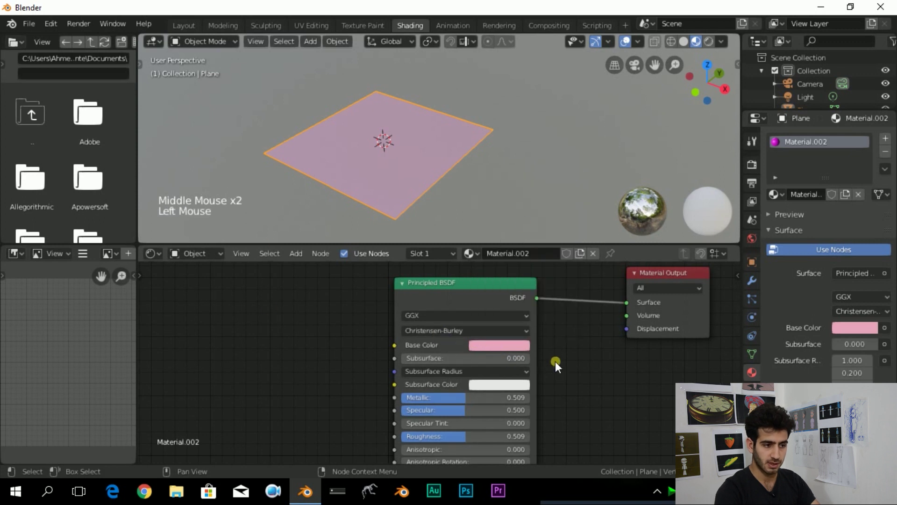
left_click(860, 194)
left_click(829, 195)
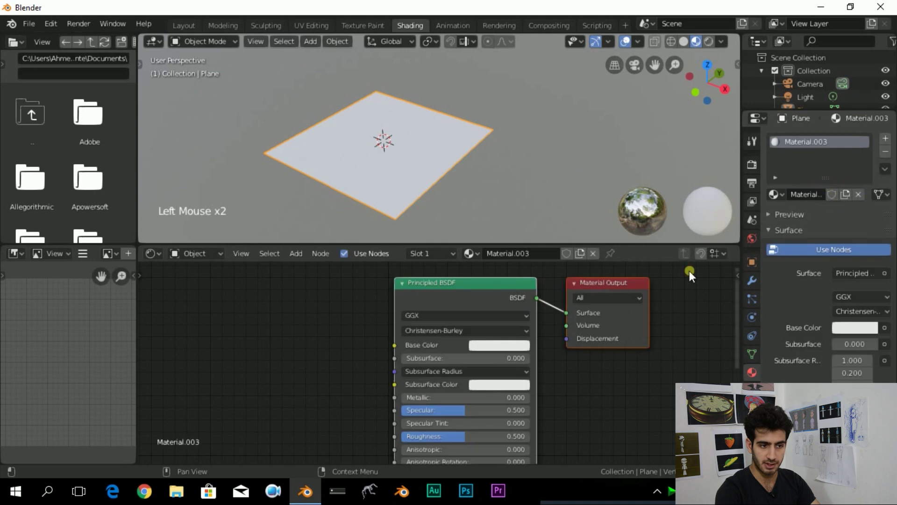
Add an Image Texture node to the new material, placed on the input side of the Principled BSDF node
middle_click_drag(645, 289, 693, 292)
key("shift+a")
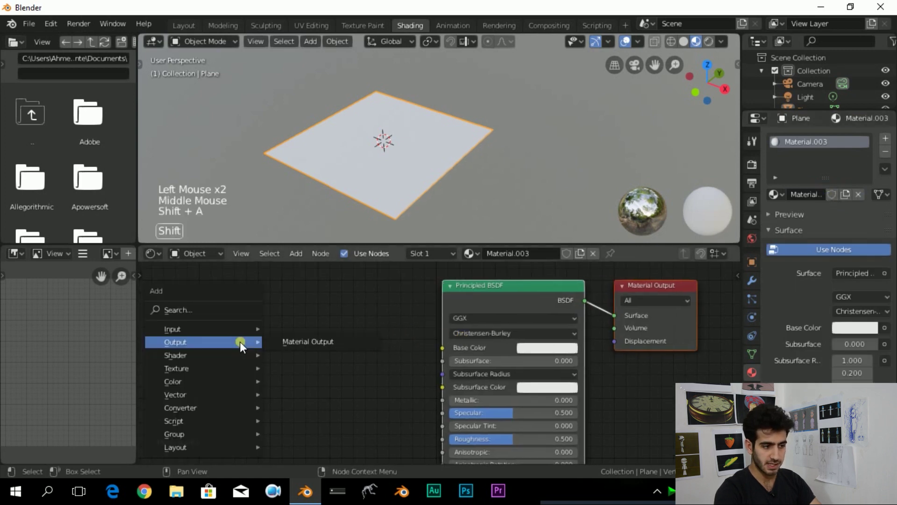
mouse_move(178, 369)
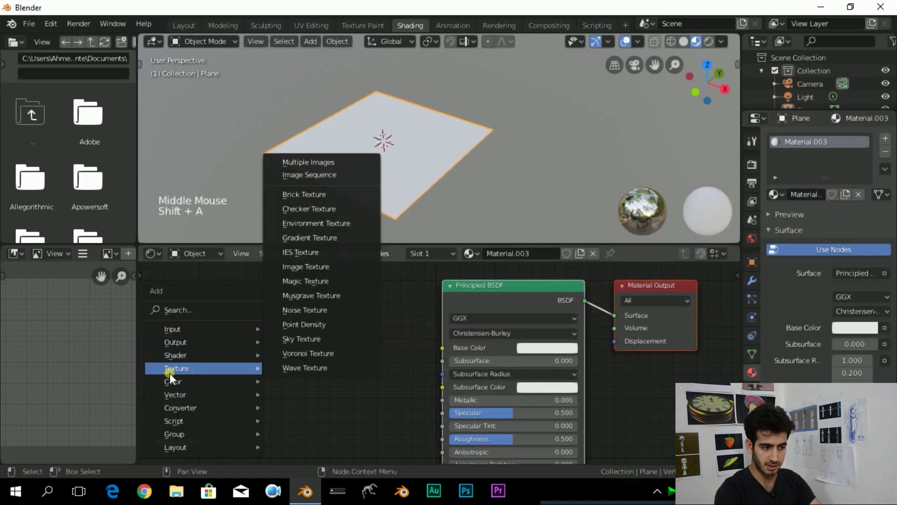
left_click(303, 268)
left_click(248, 306)
scroll(280, 299, "up", 1)
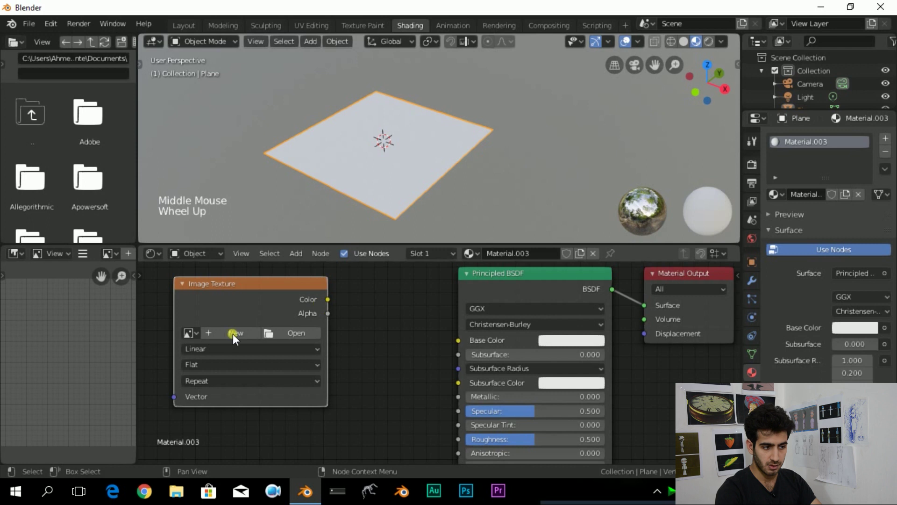
Load texture-tree-bark-trunk-grey-preview.jpg from Desktop\arr\New folder into the Image Texture node, browsing the folder with thumbnails
left_click(290, 332)
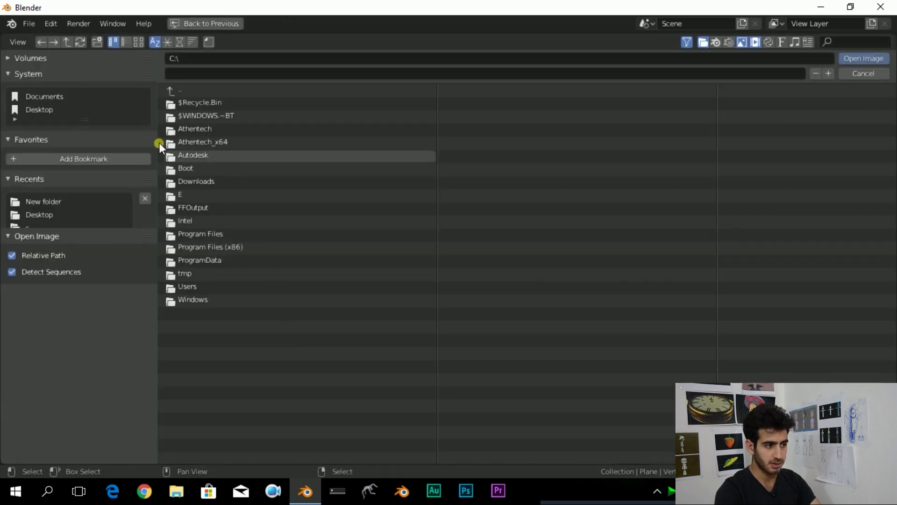
left_click(41, 109)
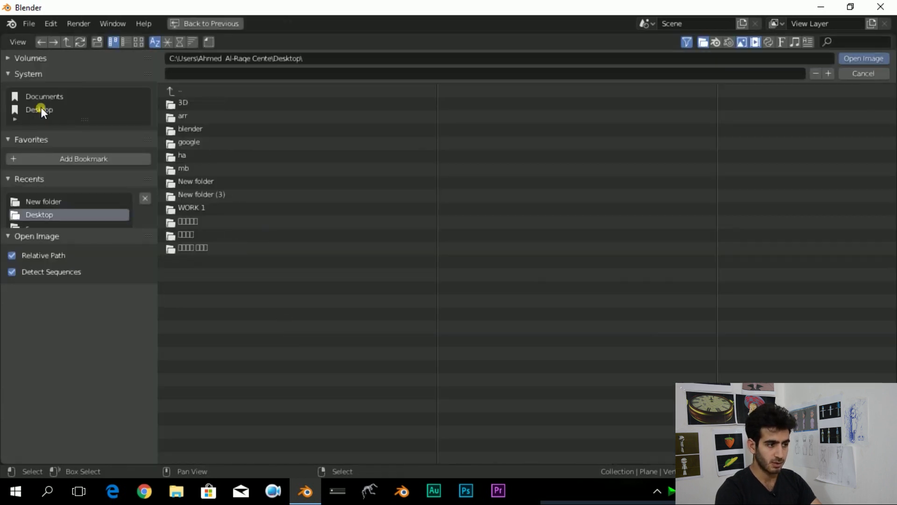
left_click(191, 116)
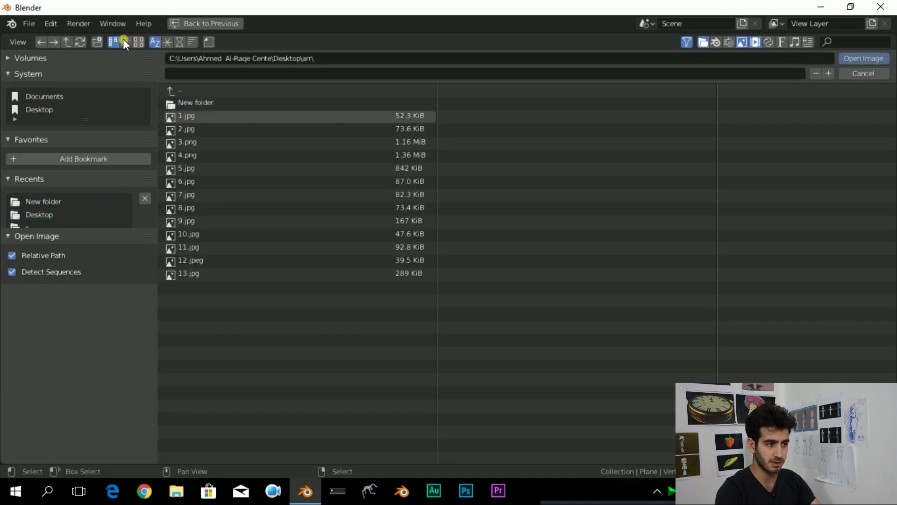
left_click(136, 41)
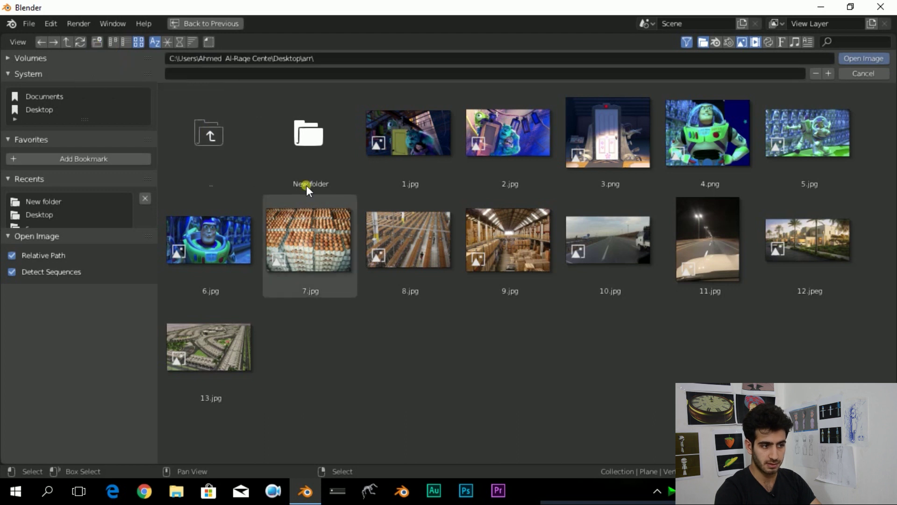
left_click(317, 162)
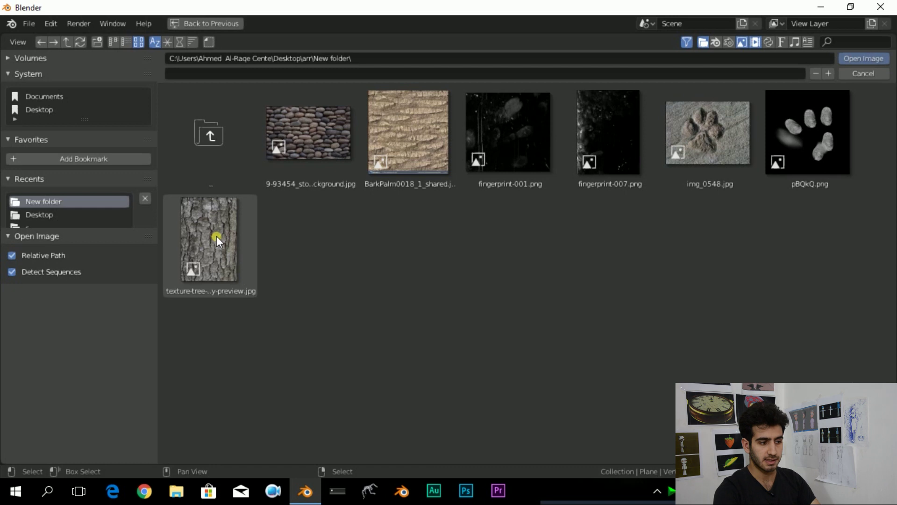
left_click(217, 223)
left_click(862, 57)
Link the image texture's Color output to the Principled BSDF's Base Color and nudge the texture node slightly closer
middle_click_drag(384, 341, 411, 346)
left_click_drag(357, 300, 487, 338)
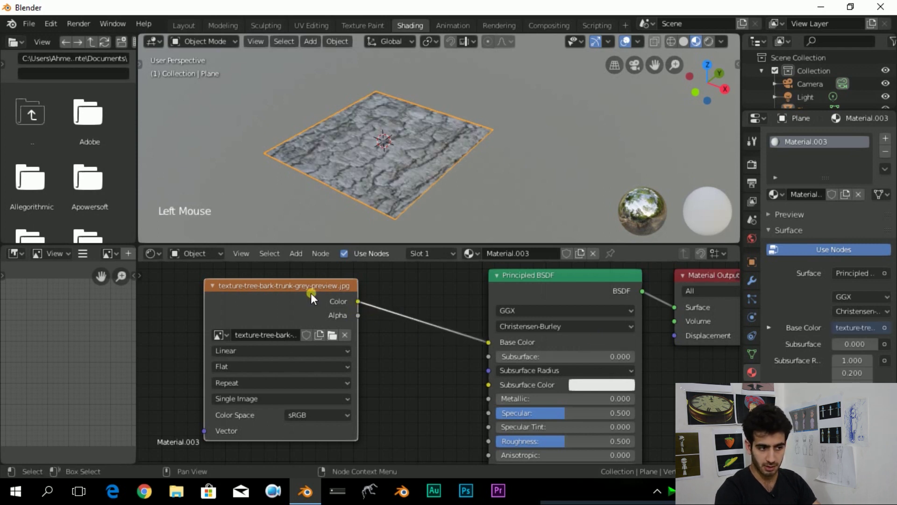
left_click_drag(332, 287, 349, 291)
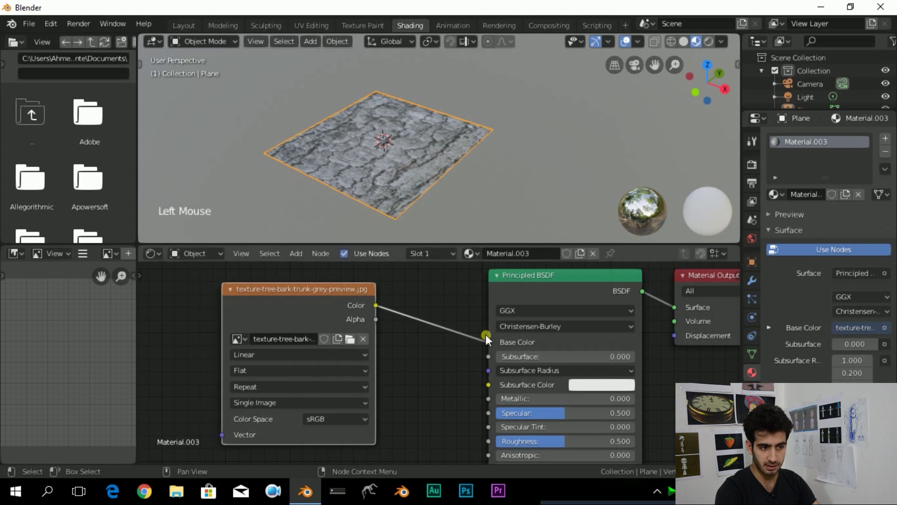
Examine the bark texture on the plane close up and in top view, along with its node connections
middle_click_drag(455, 123, 494, 161)
scroll(434, 179, "up", 6)
scroll(380, 151, "down", 6)
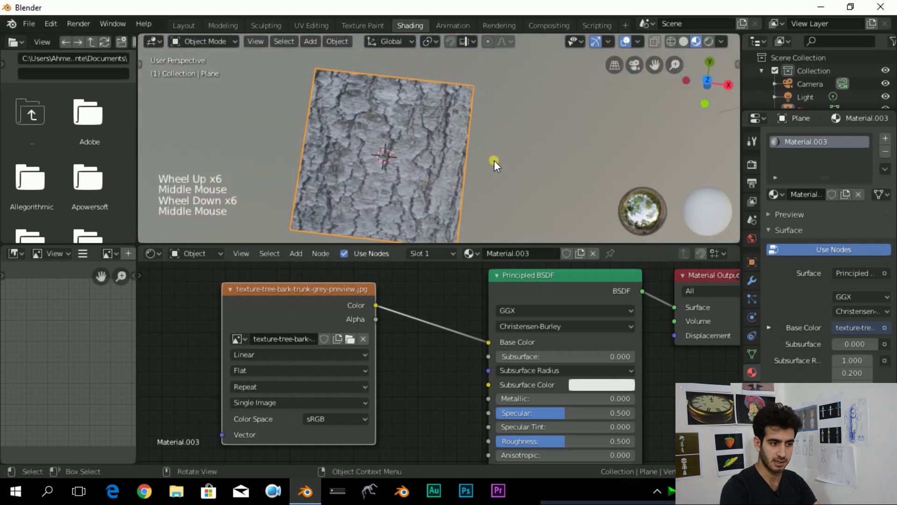
key("KP_7")
middle_click_drag(495, 161, 533, 140, "shift")
scroll(525, 122, "up", 1)
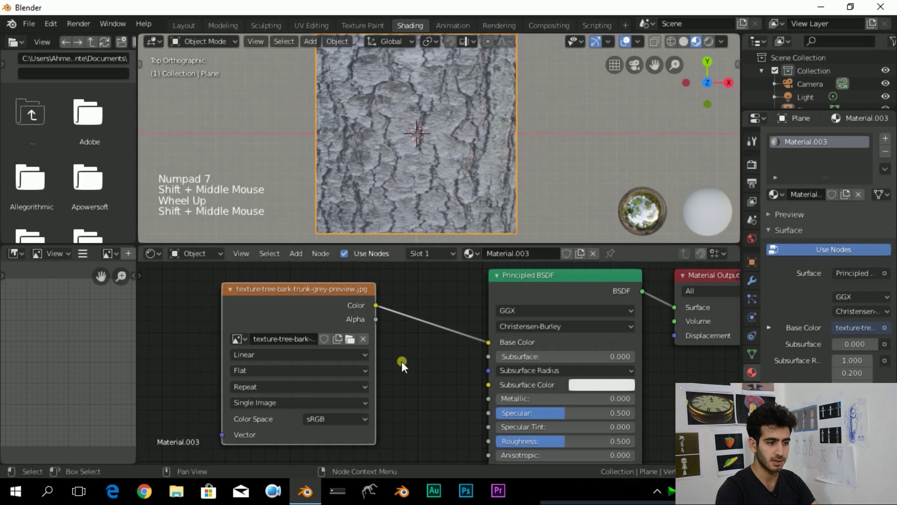
scroll(401, 374, "up", 4)
middle_click_drag(402, 362, 483, 340)
scroll(367, 371, "down", 4)
middle_click_drag(306, 328, 347, 320)
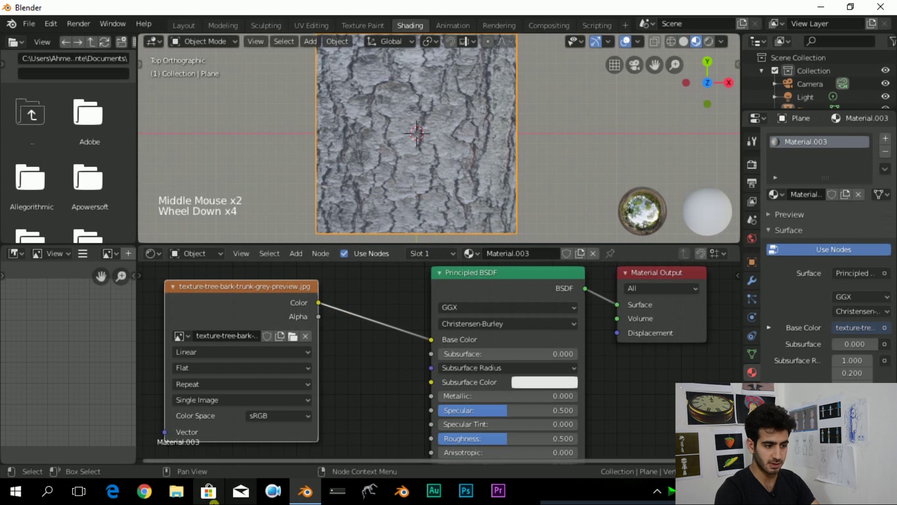
scroll(419, 146, "up", 7)
scroll(457, 141, "down", 3)
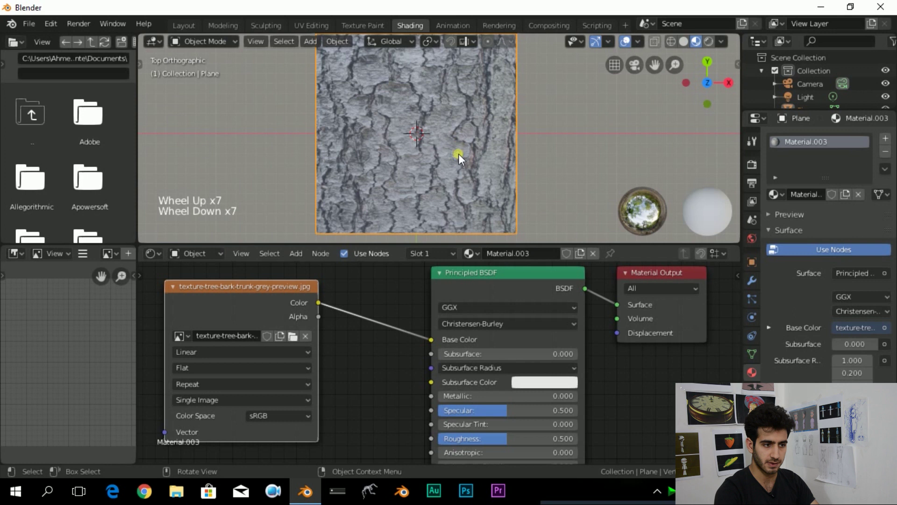
middle_click_drag(473, 177, 493, 186, "shift")
middle_click_drag(369, 378, 405, 358)
Move the image texture node slightly away from the Principled BSDF and set the shader's Roughness to about 0.541
left_click_drag(274, 284, 245, 295)
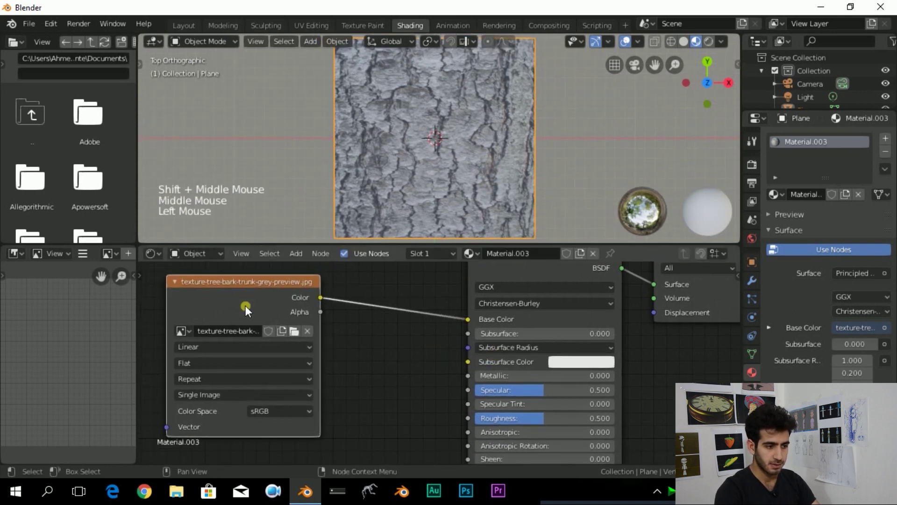
middle_click_drag(403, 337, 495, 319)
middle_click_drag(417, 165, 501, 89)
scroll(497, 131, "up", 1, "shift")
scroll(501, 89, "up", 4)
middle_click_drag(545, 121, 531, 133)
scroll(591, 121, "down", 2)
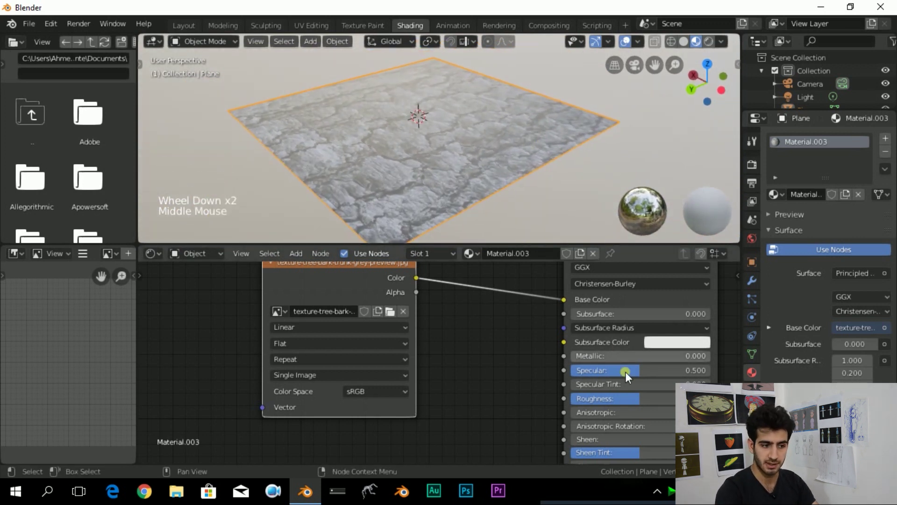
mouse_move(639, 399)
left_mouse_down()
mouse_move(701, 398)
mouse_move(627, 398)
left_mouse_up()
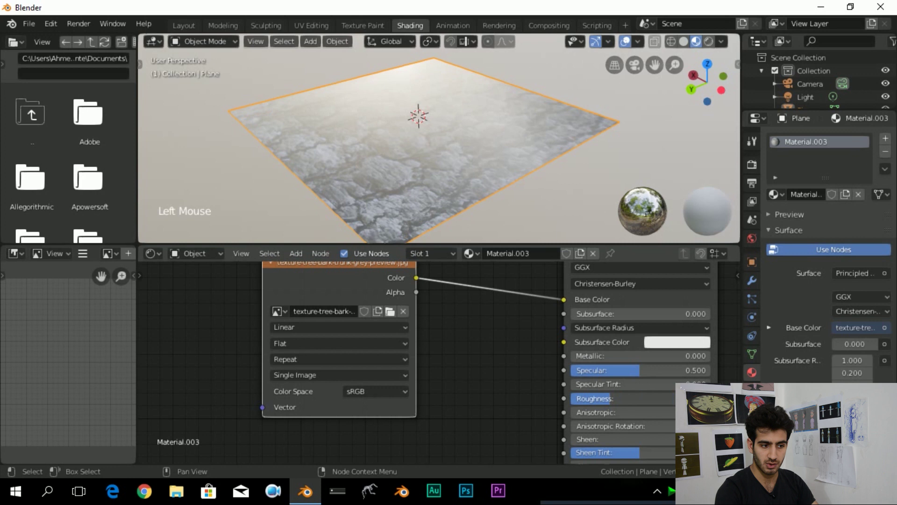
left_click_drag(627, 398, 645, 398)
Inspect the bark surface up close and move the image texture node well away from the Principled BSDF
middle_click_drag(370, 158, 327, 198)
scroll(442, 142, "up", 3)
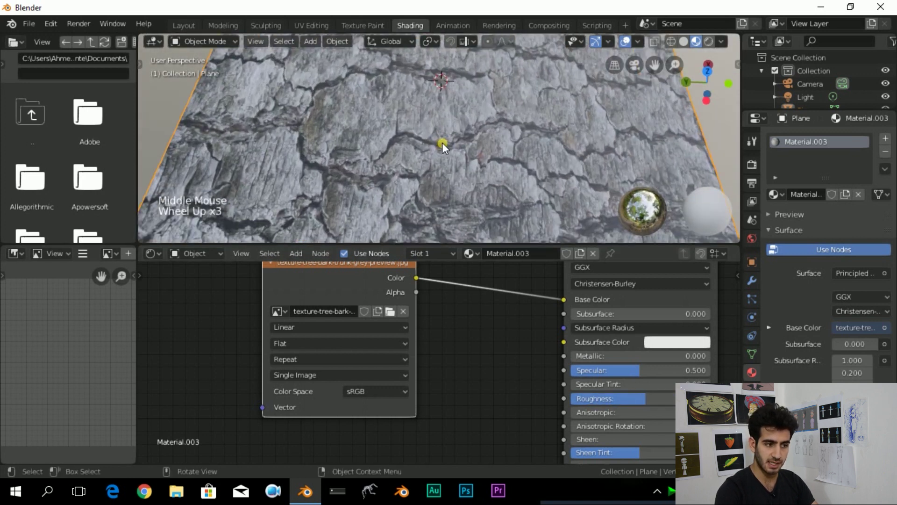
middle_click_drag(435, 125, 438, 167)
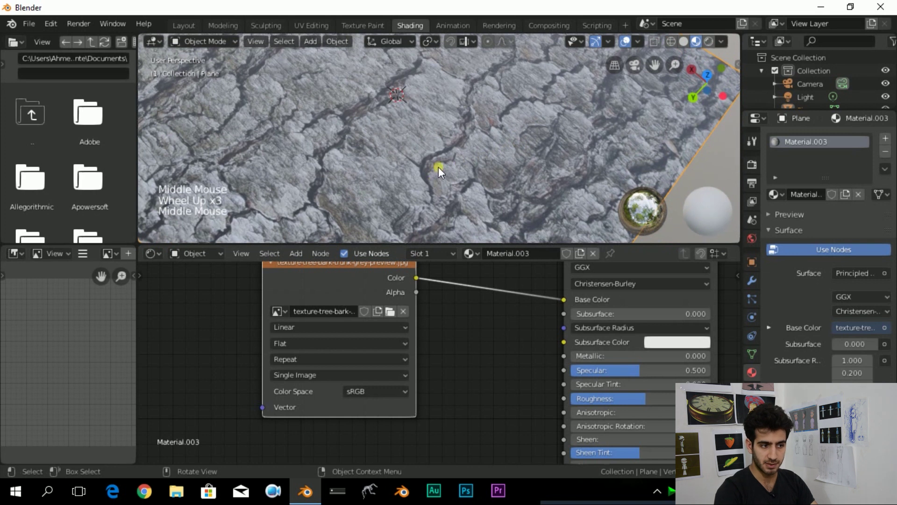
left_click_drag(330, 265, 219, 303)
middle_click_drag(342, 368, 366, 335)
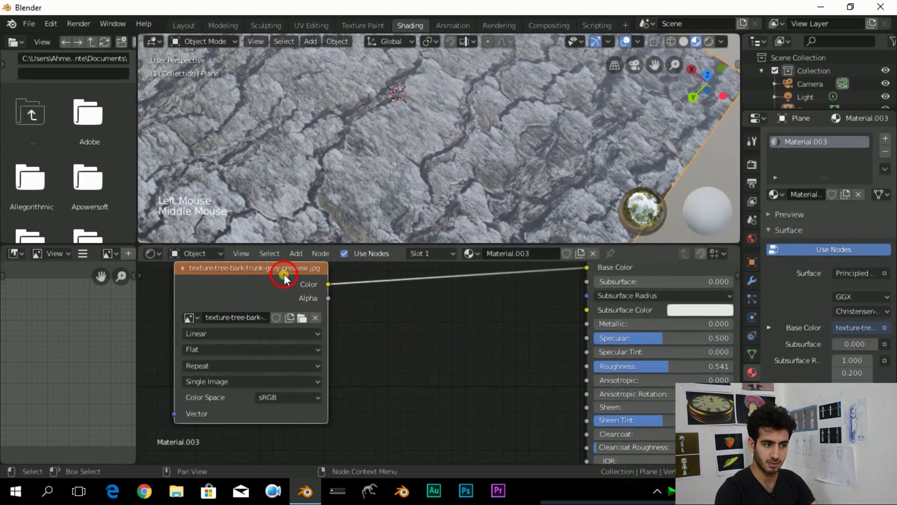
Move the bark image texture node slightly further away from the Principled BSDF to make room in the node tree
left_click_drag(284, 274, 256, 296)
scroll(448, 304, "down", 5)
middle_click_drag(381, 356, 375, 329)
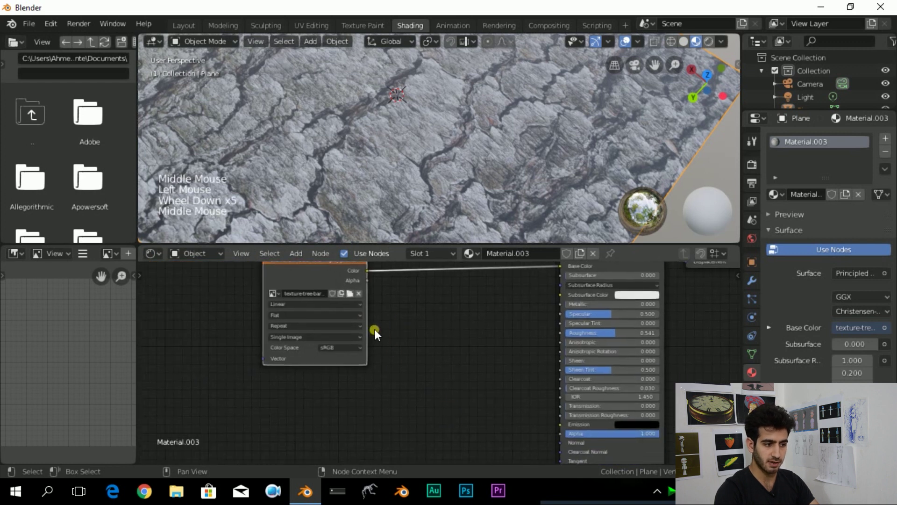
scroll(336, 309, "down", 6)
left_click_drag(351, 298, 344, 300)
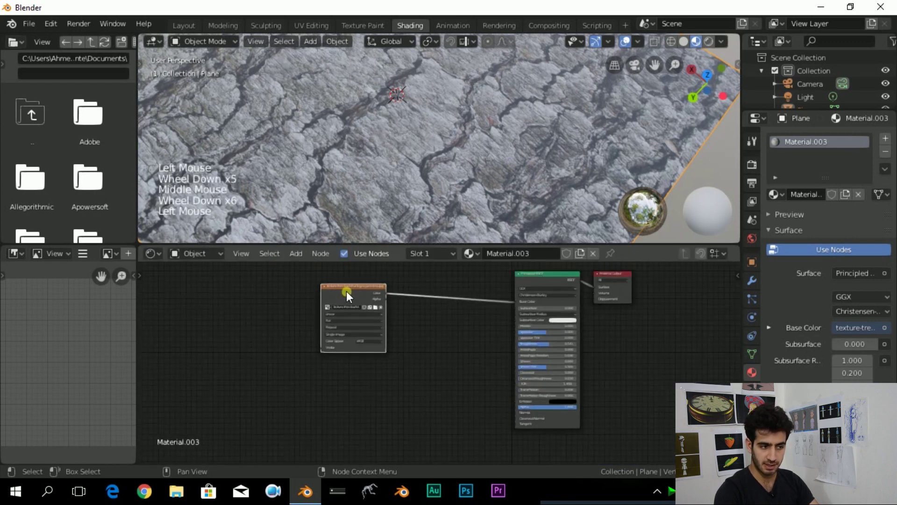
Add a second Image Texture node below the existing bark texture node
key("shift+a")
mouse_move(333, 375)
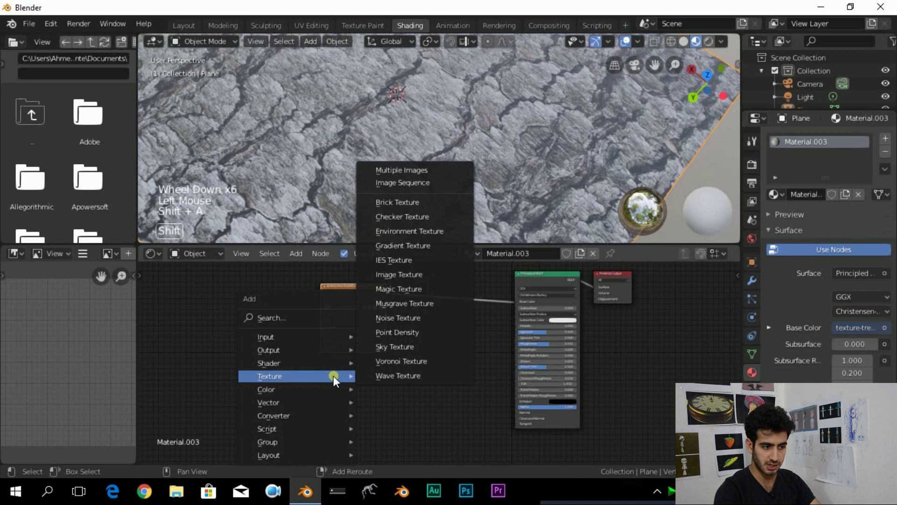
left_click(397, 277)
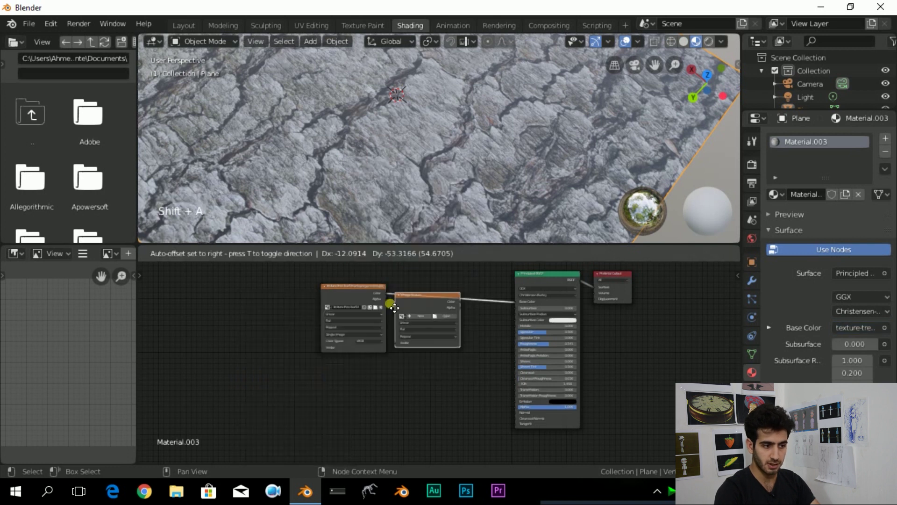
left_click(344, 381)
scroll(360, 387, "up", 6)
middle_click_drag(352, 399, 495, 360)
scroll(495, 359, "up", 3)
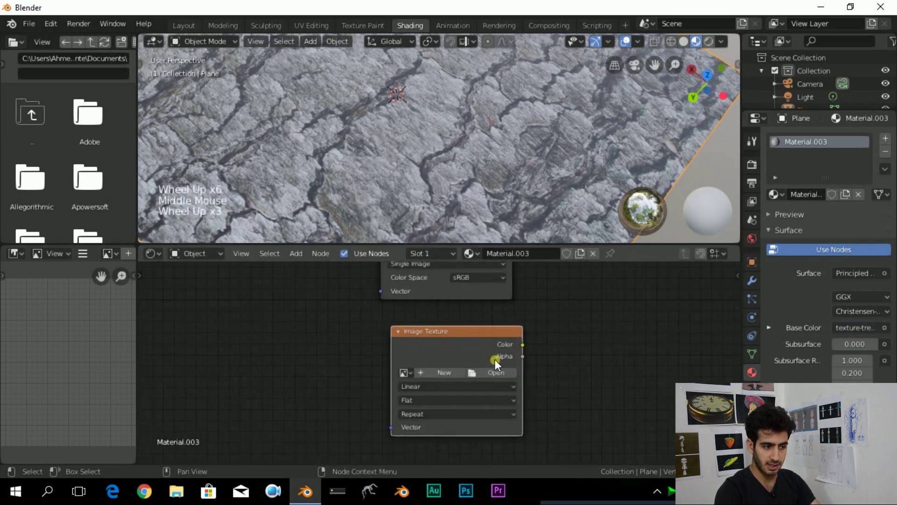
Assign the existing texture-tree-bark-trunk-grey-preview.jpg image to the new Image Texture node
scroll(495, 359, "up", 3)
left_click(396, 375)
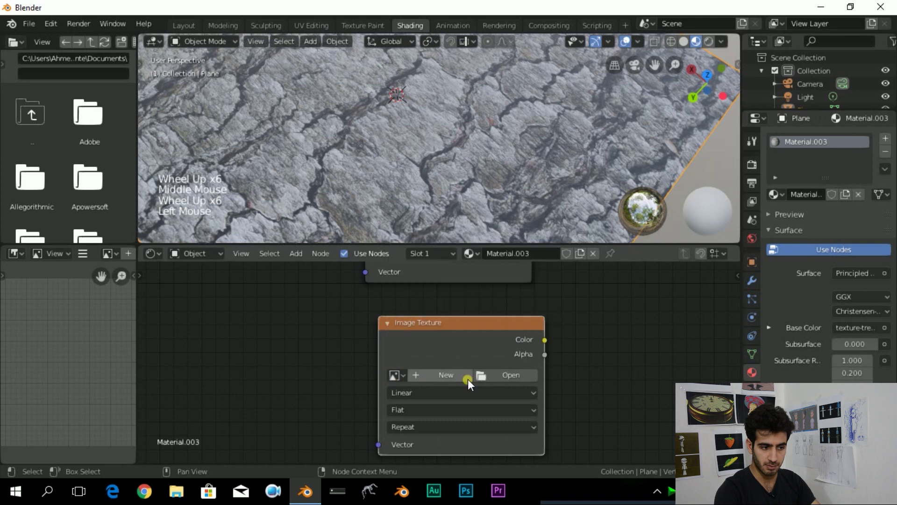
left_click(396, 376)
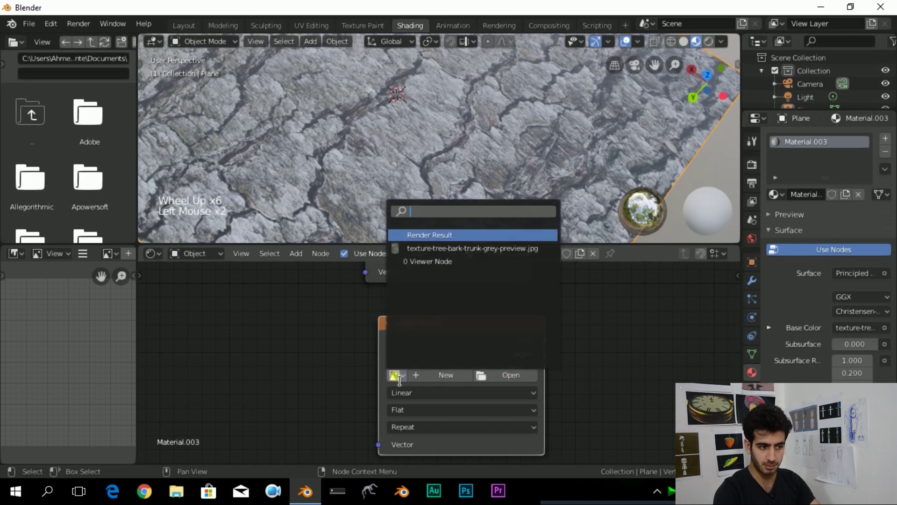
left_click(429, 248)
Link the second image texture's Color output to the Principled BSDF's Roughness input
scroll(541, 345, "up", 1)
middle_click_drag(540, 344, 356, 368)
scroll(383, 356, "down", 6)
left_click_drag(342, 353, 590, 309)
scroll(449, 347, "up", 7)
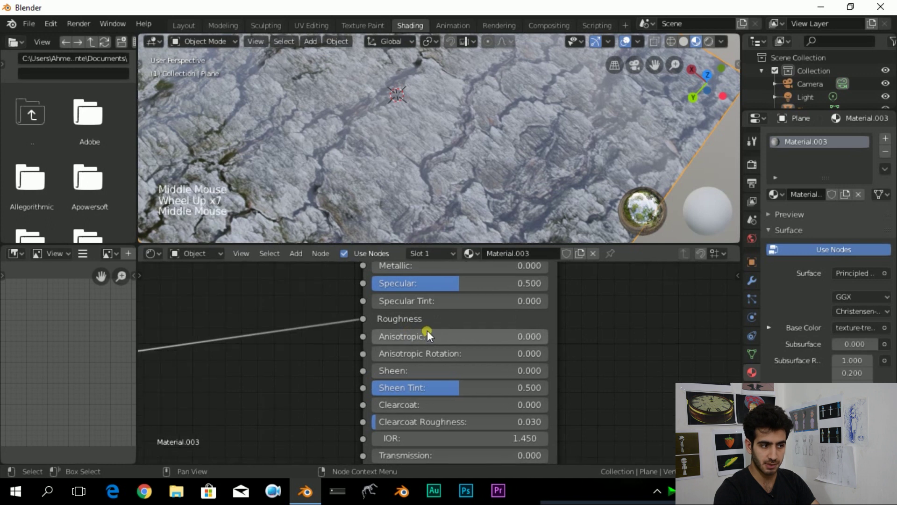
Check the bark surface's reflections at a low angle and switch the viewport to Rendered shading
scroll(369, 135, "down", 6)
middle_click_drag(420, 152, 482, 116)
scroll(437, 99, "up", 5)
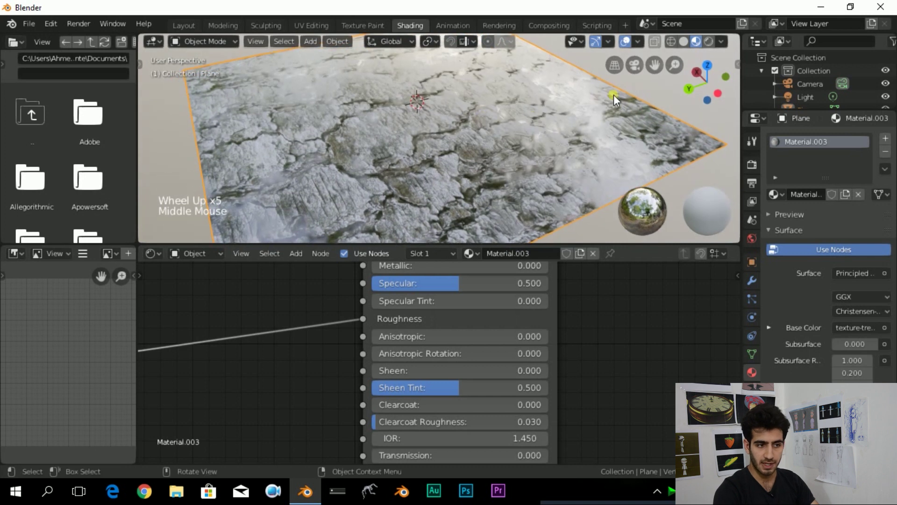
left_click(709, 41)
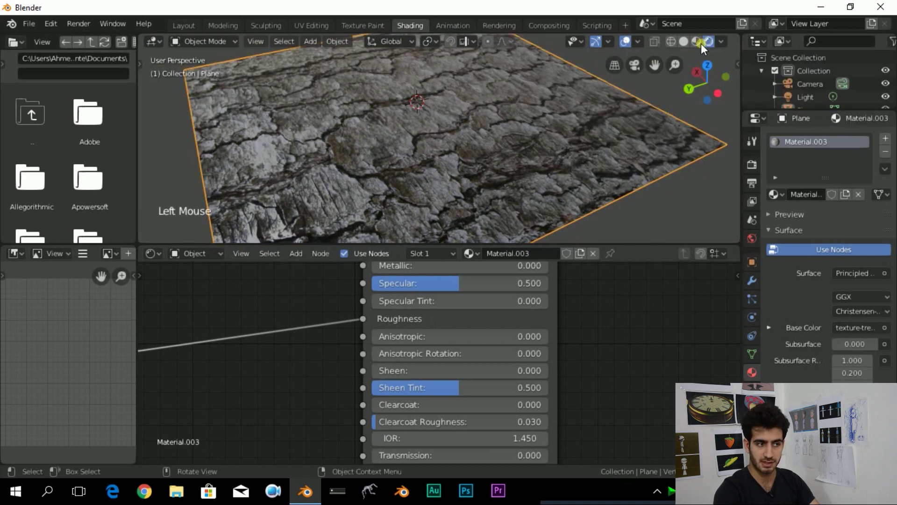
Select the point light above the plane and move it closer to the bark surface
scroll(610, 122, "down", 5)
middle_click_drag(610, 122, 609, 103)
scroll(514, 108, "down", 12)
left_click(403, 77)
middle_click_drag(403, 78, 495, 108)
scroll(495, 108, "up", 7)
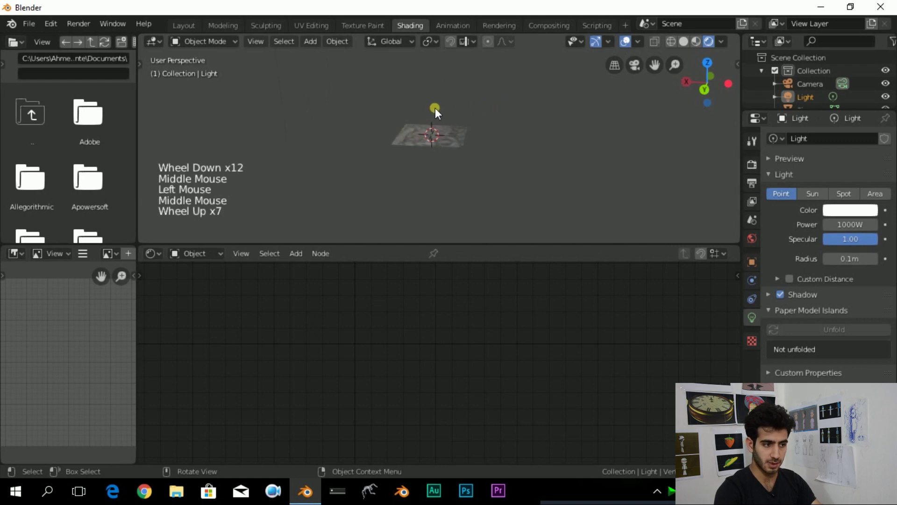
key("g")
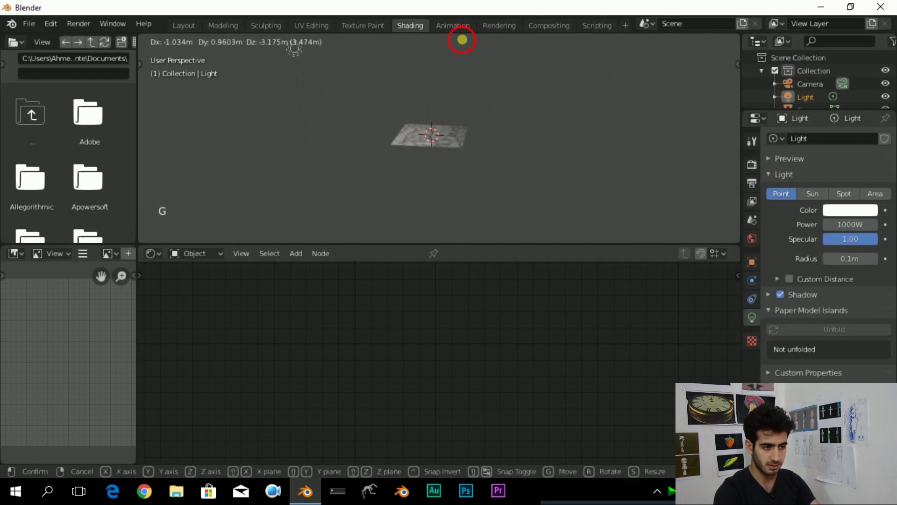
left_click(462, 39)
Adjust the point light's power to about 857.4 W while checking the highlight on the plane
left_click_drag(834, 225, 844, 225)
middle_click_drag(563, 138, 453, 119)
scroll(368, 119, "up", 6)
middle_click_drag(367, 118, 510, 180)
scroll(587, 167, "up", 4)
scroll(587, 167, "down", 3)
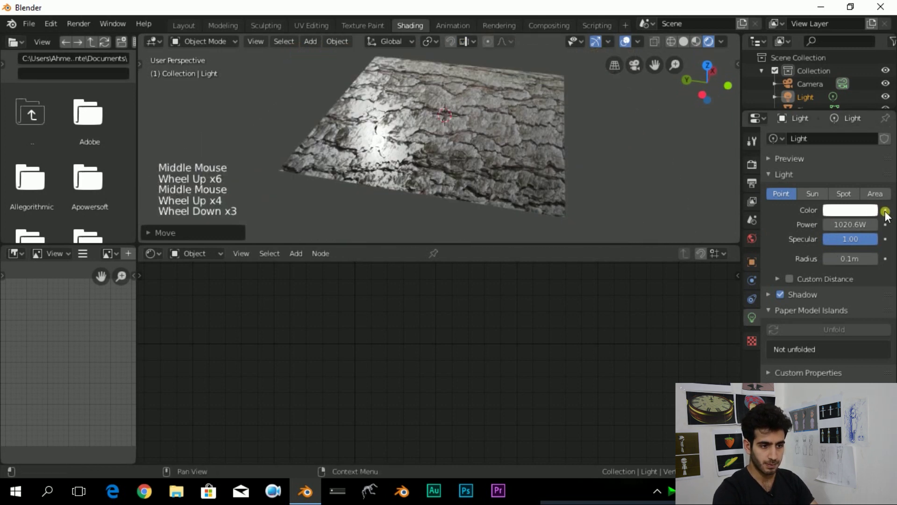
left_click_drag(849, 224, 655, 224)
Inspect the light's highlight on the bark surface close up and from several angles
middle_click_drag(528, 135, 475, 114)
scroll(475, 114, "up", 1)
middle_click_drag(515, 156, 450, 152)
scroll(481, 153, "up", 2)
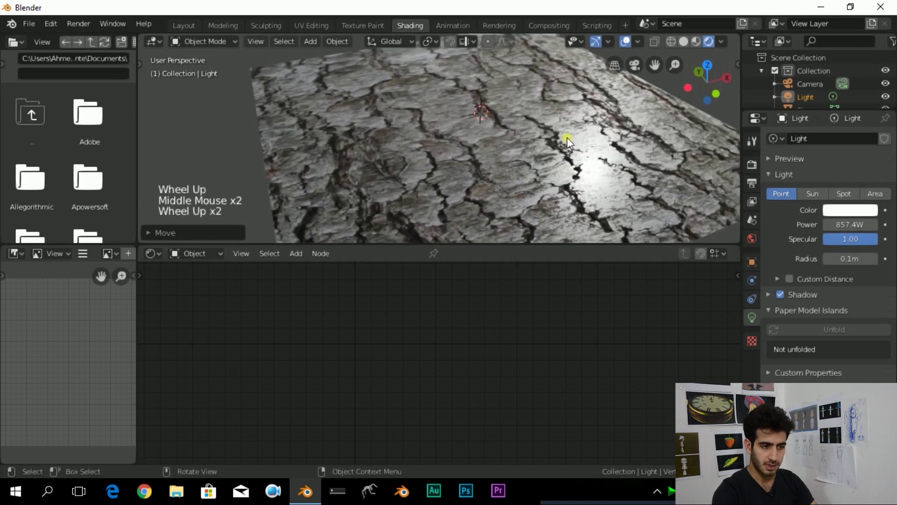
middle_click_drag(567, 138, 525, 169)
scroll(590, 135, "up", 1)
scroll(552, 158, "up", 1)
middle_click_drag(581, 144, 462, 176)
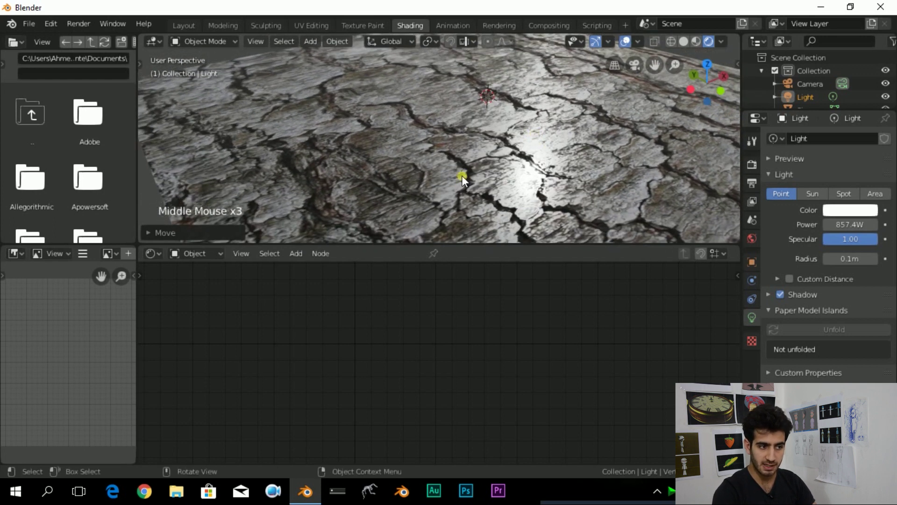
middle_click_drag(531, 164, 514, 102)
scroll(546, 158, "up", 2, "shift")
scroll(558, 170, "up", 3)
middle_click_drag(559, 171, 580, 161)
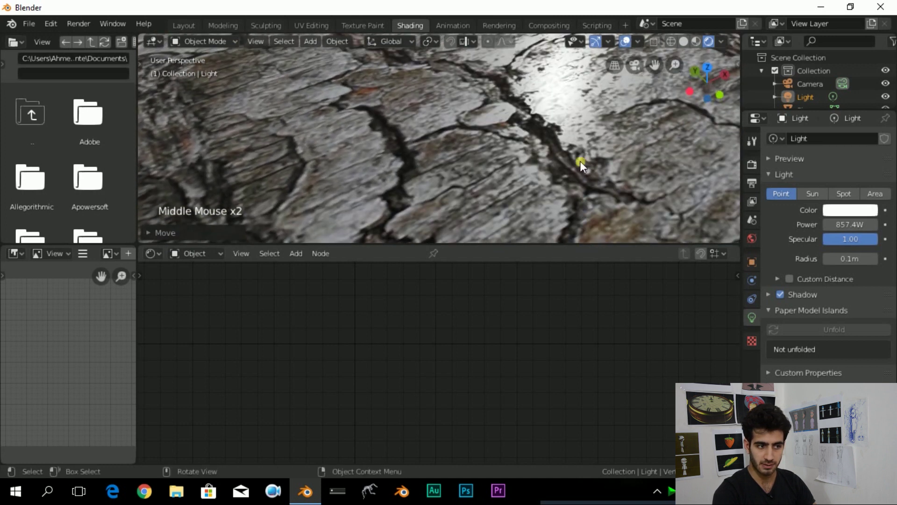
scroll(482, 141, "down", 7)
middle_click_drag(482, 141, 522, 142)
scroll(539, 121, "up", 2)
scroll(340, 68, "down", 3)
scroll(461, 341, "down", 4)
Select the plane and insert a ColorRamp node on the link between the second image texture and Roughness
left_click(500, 144)
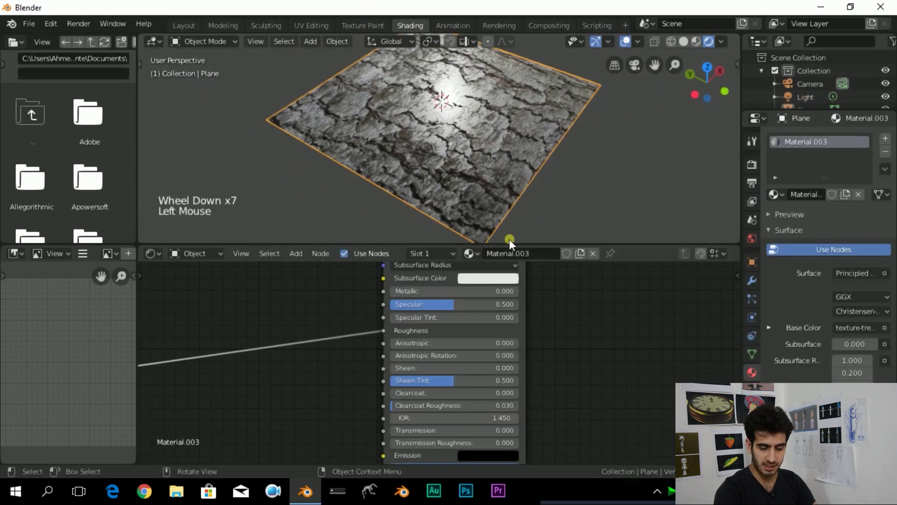
scroll(416, 330, "down", 5)
middle_click_drag(411, 327, 506, 334)
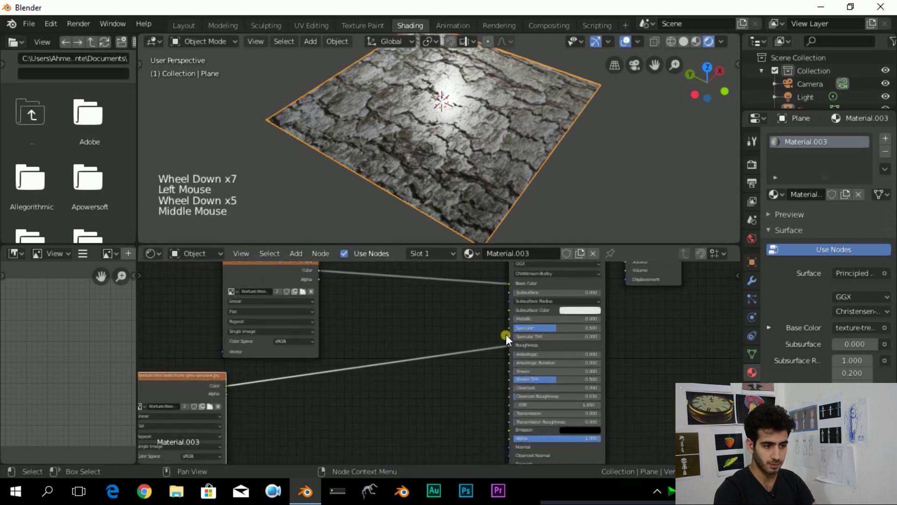
scroll(506, 335, "down", 3)
middle_click_drag(377, 376, 437, 380)
scroll(438, 380, "up", 4)
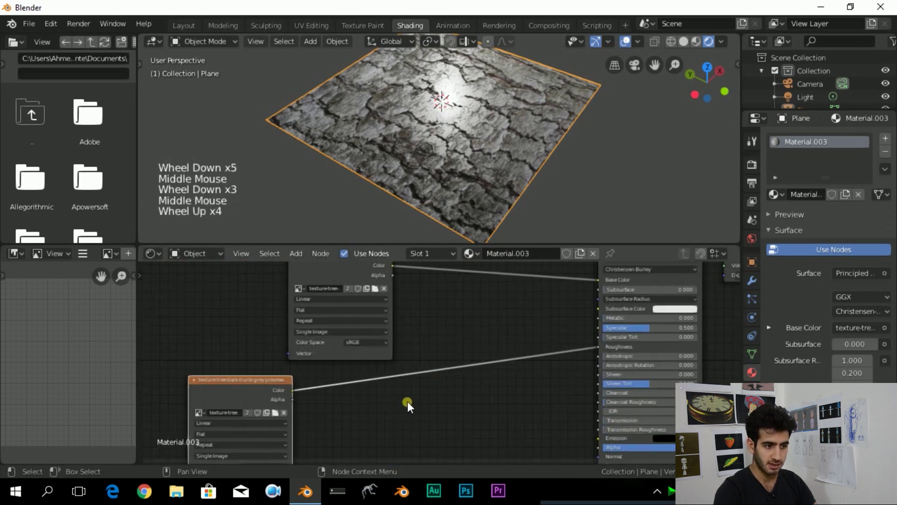
key("shift+a")
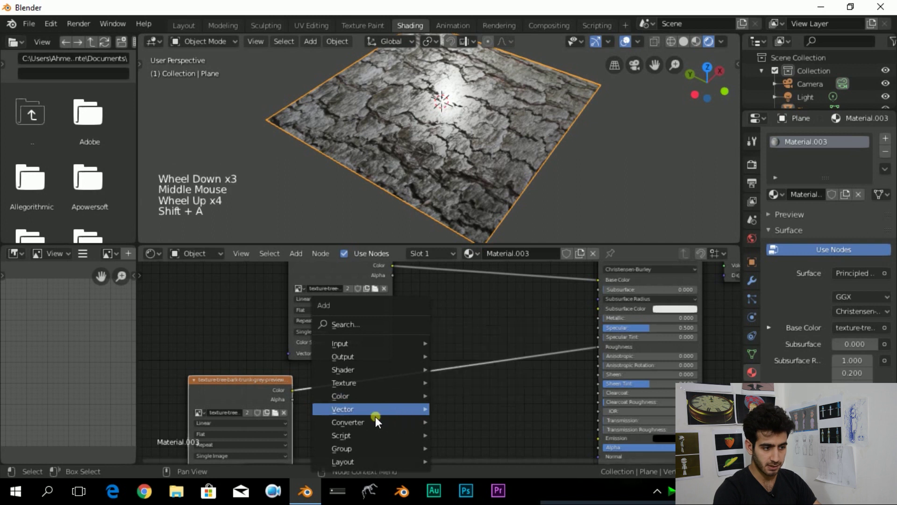
mouse_move(351, 425)
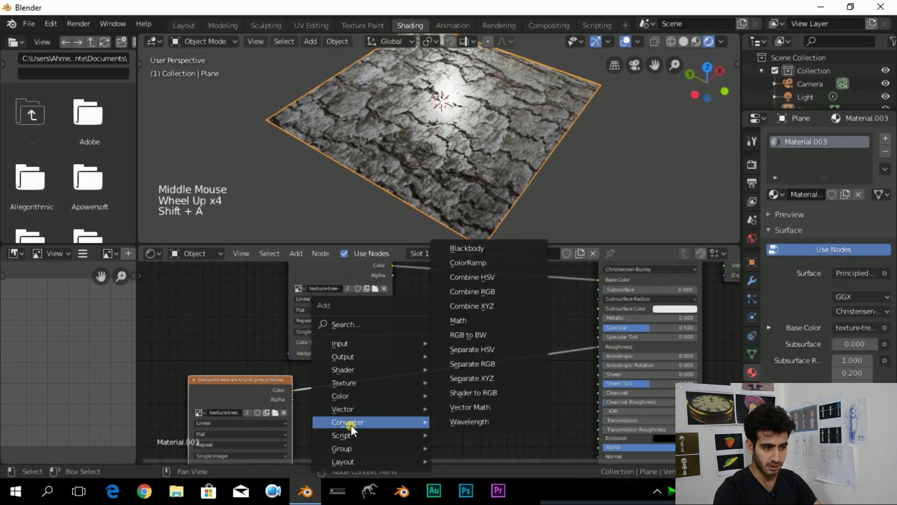
left_click(484, 262)
left_click(406, 352)
Examine the ColorRamp node's connections and the highlight on the bark plane
middle_click_drag(481, 408, 537, 378)
scroll(533, 376, "up", 3)
scroll(537, 379, "up", 3)
middle_click_drag(407, 403, 387, 400)
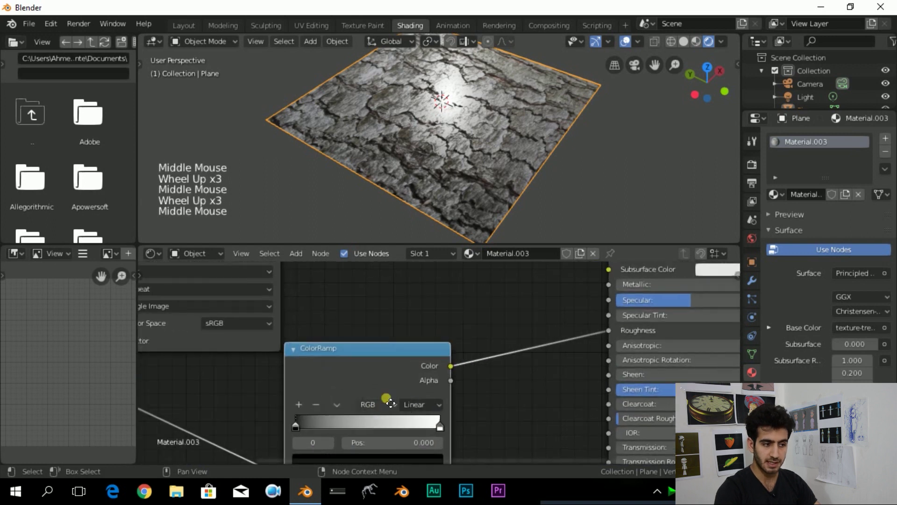
scroll(318, 371, "down", 6)
middle_click_drag(223, 356, 249, 341)
scroll(243, 341, "up", 3)
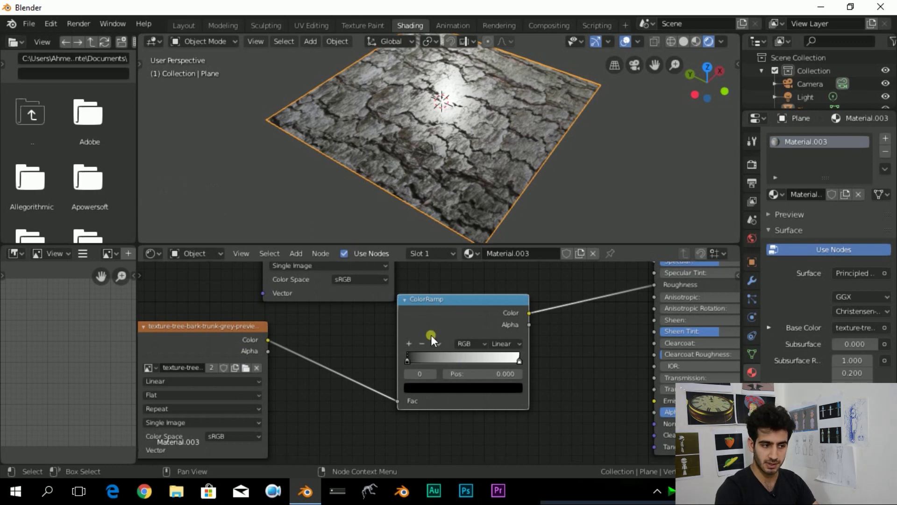
scroll(434, 341, "up", 1)
middle_click_drag(483, 146, 480, 141)
scroll(470, 120, "up", 2)
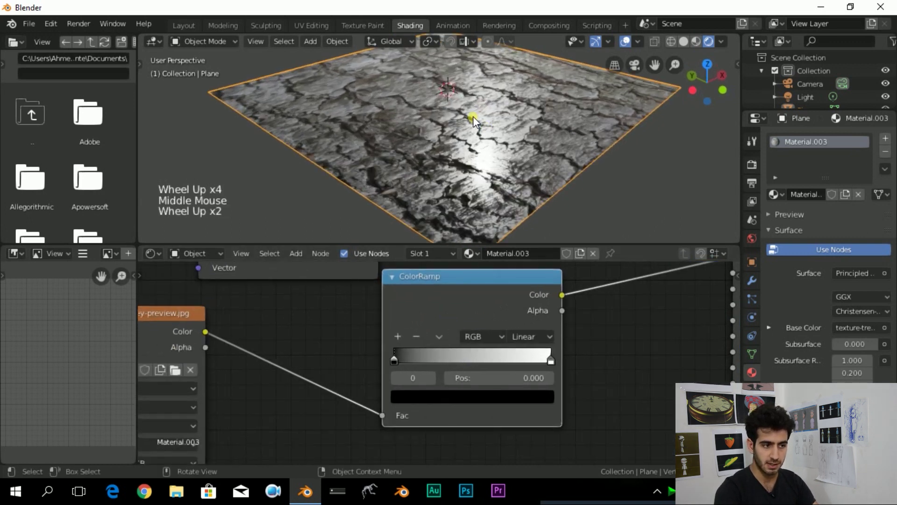
Try shifting the ColorRamp's black stop inward and return it to position 0
middle_click_drag(564, 351, 528, 365)
scroll(528, 365, "up", 3)
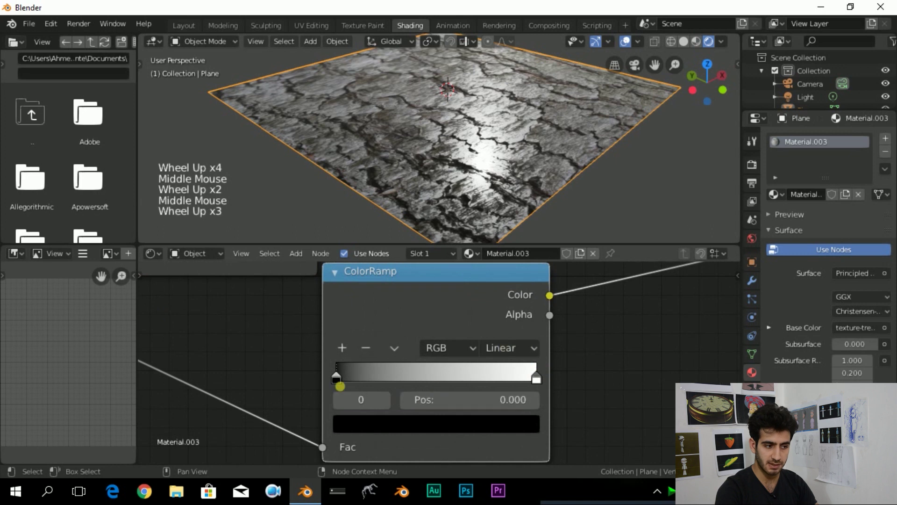
left_click_drag(335, 377, 355, 379)
left_click_drag(370, 379, 329, 380)
Move the ColorRamp's output link from the Principled BSDF's Roughness to its Base Color to preview the greyscale image
scroll(629, 310, "down", 6)
middle_click_drag(629, 310, 539, 408)
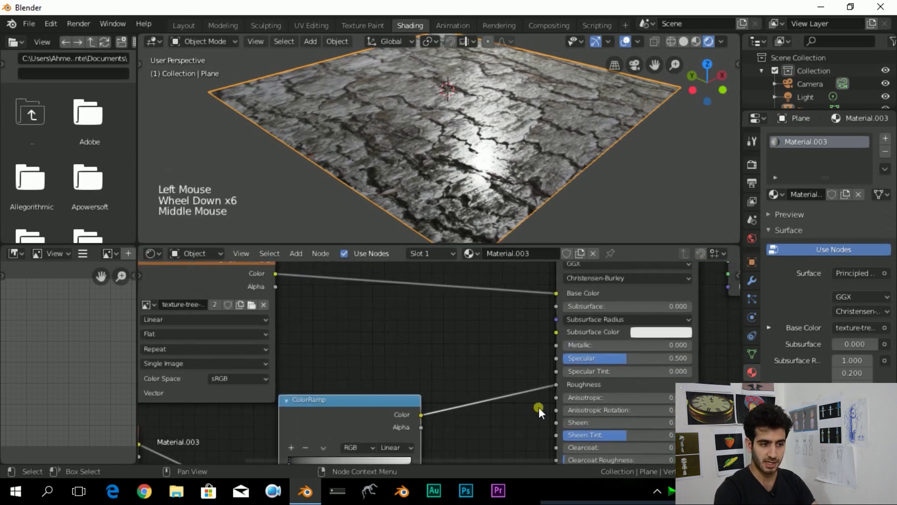
scroll(539, 397, "down", 2)
left_click(534, 379)
left_click_drag(534, 380, 539, 305)
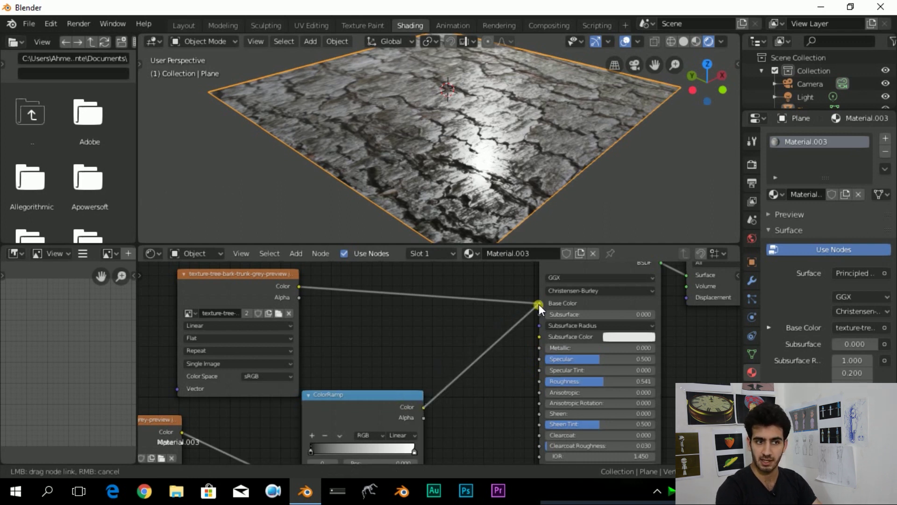
View the greyscale bark pattern on the plane close up in top view
middle_click_drag(518, 225, 514, 152)
scroll(513, 153, "down", 6)
key("KP_7")
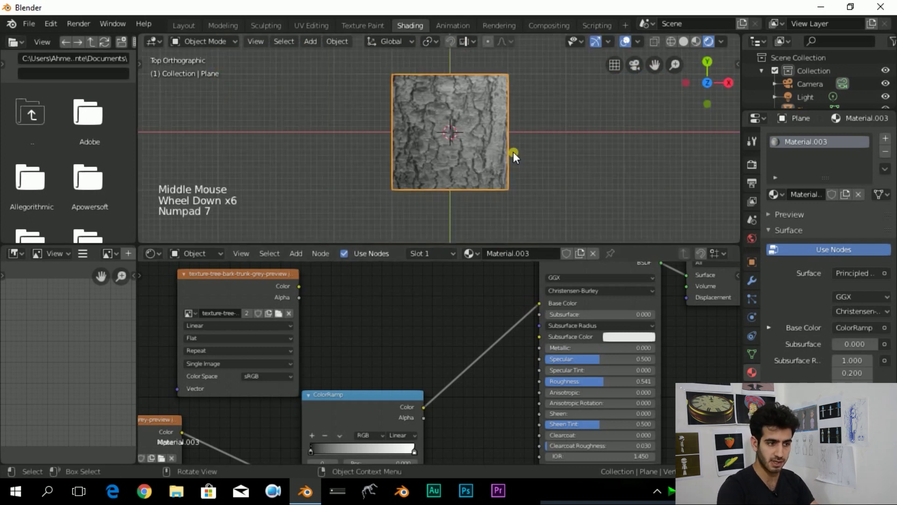
scroll(513, 152, "up", 6)
middle_click_drag(505, 138, 469, 127, "shift")
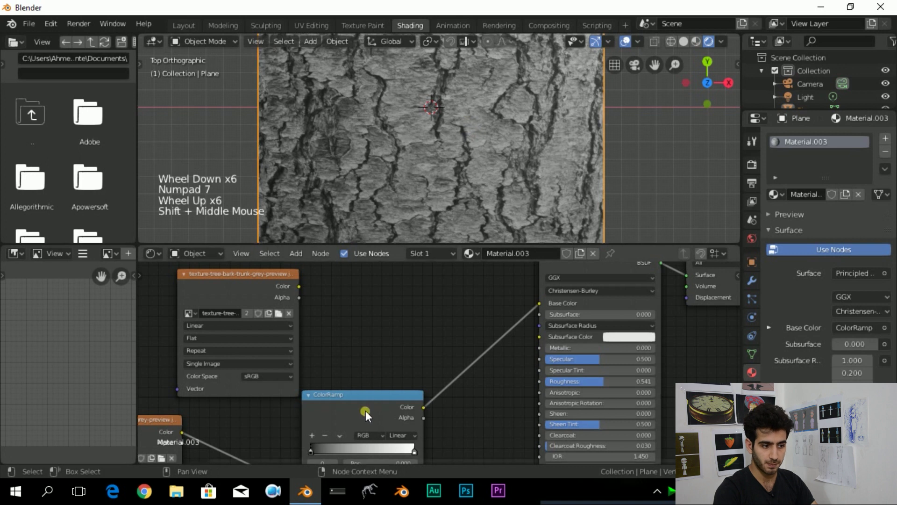
Try moving the ColorRamp's black stop to about 0.186 to darken the greyscale pattern and return it to 0
middle_click_drag(365, 410, 425, 329)
scroll(424, 327, "up", 3)
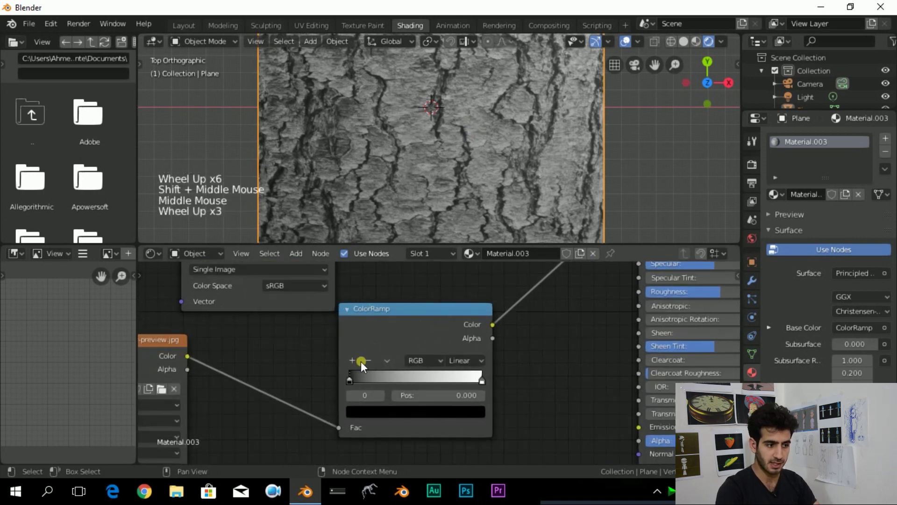
left_click_drag(348, 381, 374, 377)
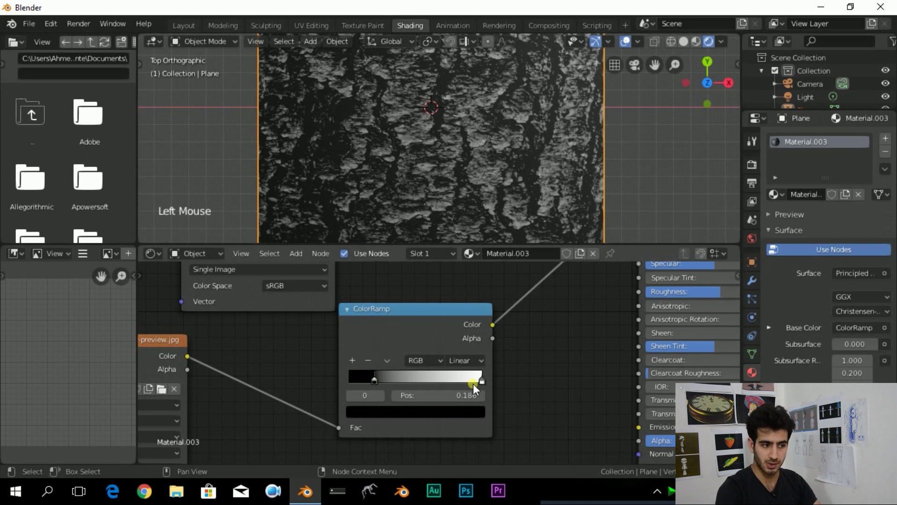
left_click_drag(481, 383, 310, 380)
key("Escape")
scroll(475, 332, "up", 1)
middle_click_drag(475, 332, 458, 360)
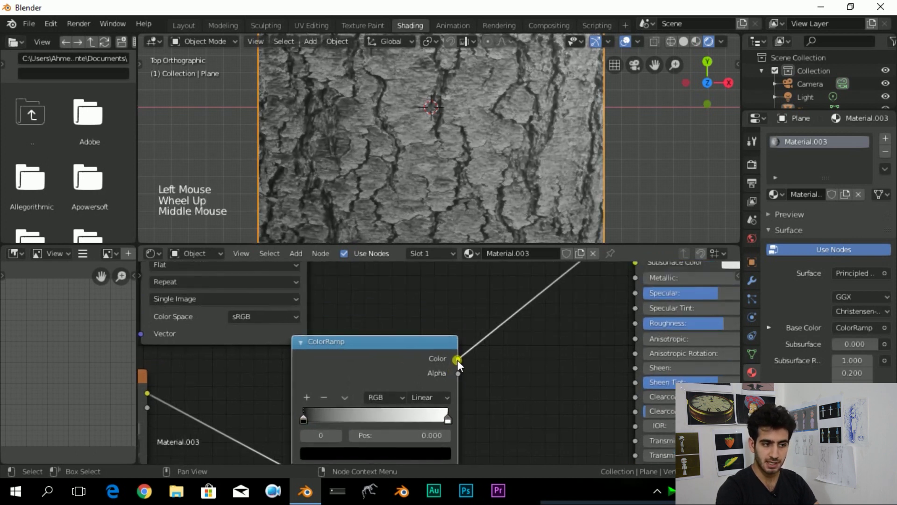
Move the ColorRamp's output link back to Roughness and link the first bark texture's Color to Base Color
scroll(458, 359, "down", 8)
middle_click_drag(523, 267, 498, 322)
left_click_drag(515, 304, 516, 361)
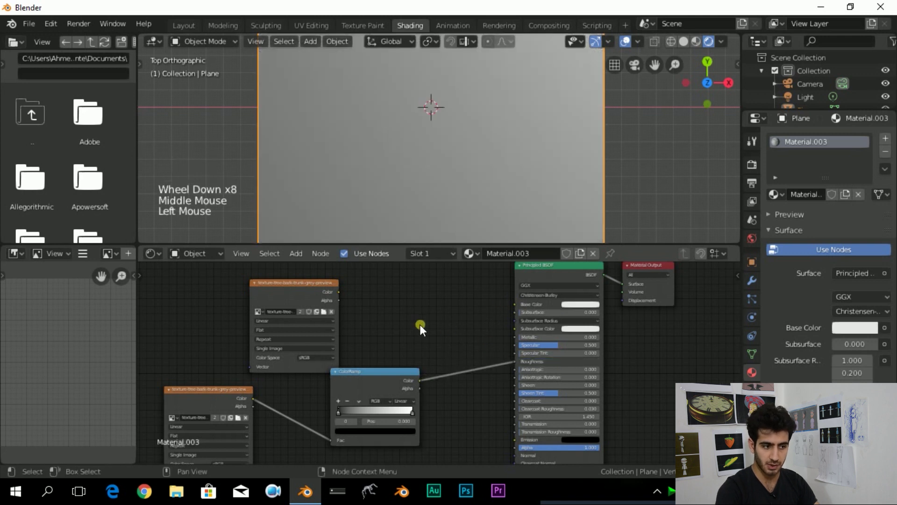
left_click_drag(340, 293, 513, 305)
Examine the ColorRamp node and the colored bark surface up close in perspective view
middle_click_drag(528, 338, 480, 327)
scroll(427, 358, "up", 5)
scroll(467, 353, "up", 2)
middle_click_drag(426, 358, 475, 348)
scroll(467, 352, "up", 2)
middle_click_drag(385, 128, 464, 81)
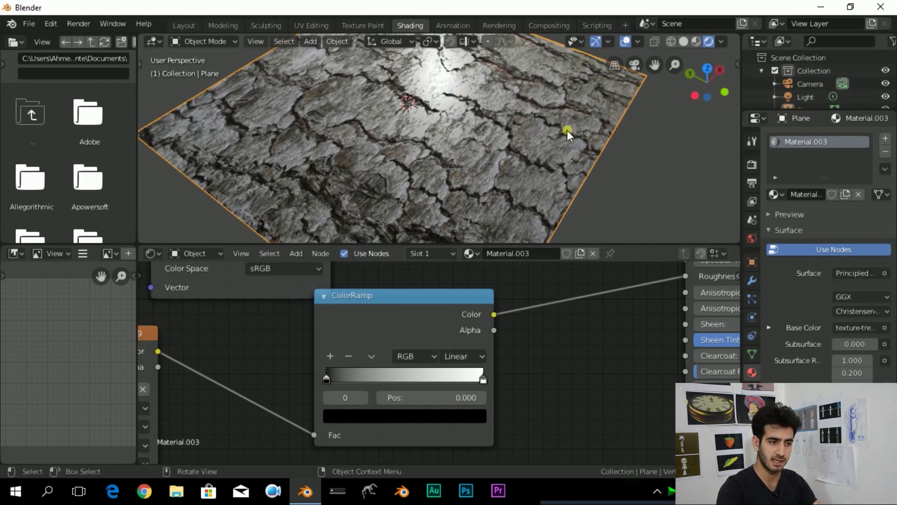
middle_click_drag(466, 114, 507, 97)
scroll(456, 135, "up", 3)
middle_click_drag(457, 135, 332, 107)
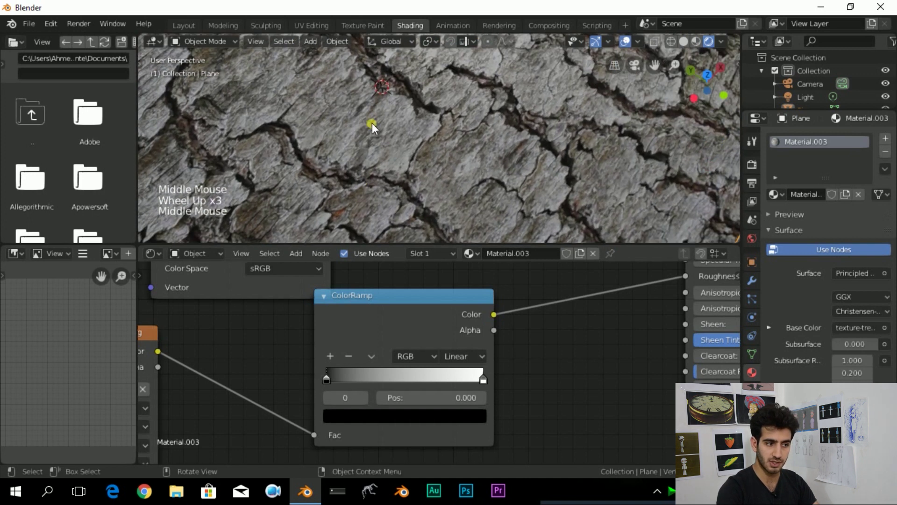
Reverse the roughness ColorRamp's gradient by moving the white stop to 0 and the black stop slightly past the start
scroll(406, 141, "down", 2)
middle_click_drag(431, 376, 382, 370)
middle_click_drag(472, 229, 478, 184)
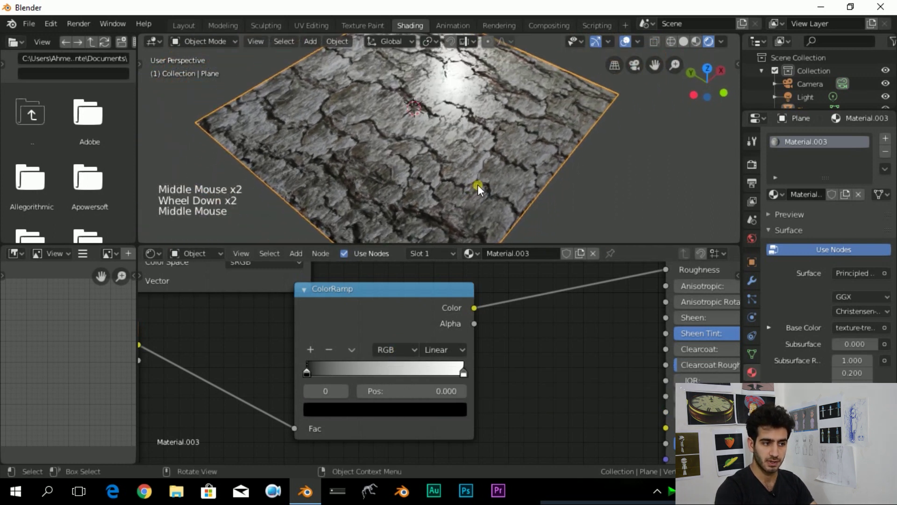
scroll(478, 184, "up", 1)
left_click_drag(310, 370, 328, 372)
left_click_drag(461, 370, 296, 373)
Set the black stop of the roughness ColorRamp to about 0.323 to soften the bark's highlights
middle_click_drag(402, 157, 464, 189)
scroll(418, 138, "up", 3)
scroll(424, 160, "up", 4)
mouse_move(424, 161)
middle_mouse_down()
mouse_move(388, 147)
mouse_move(398, 156)
mouse_move(409, 135)
mouse_move(423, 150)
mouse_move(422, 216)
mouse_move(427, 208)
mouse_move(438, 220)
mouse_move(446, 36)
mouse_move(441, 234)
mouse_move(436, 144)
mouse_move(417, 159)
mouse_move(431, 166)
middle_mouse_up()
scroll(439, 190, "down", 6)
scroll(418, 159, "down", 2)
scroll(453, 141, "up", 1)
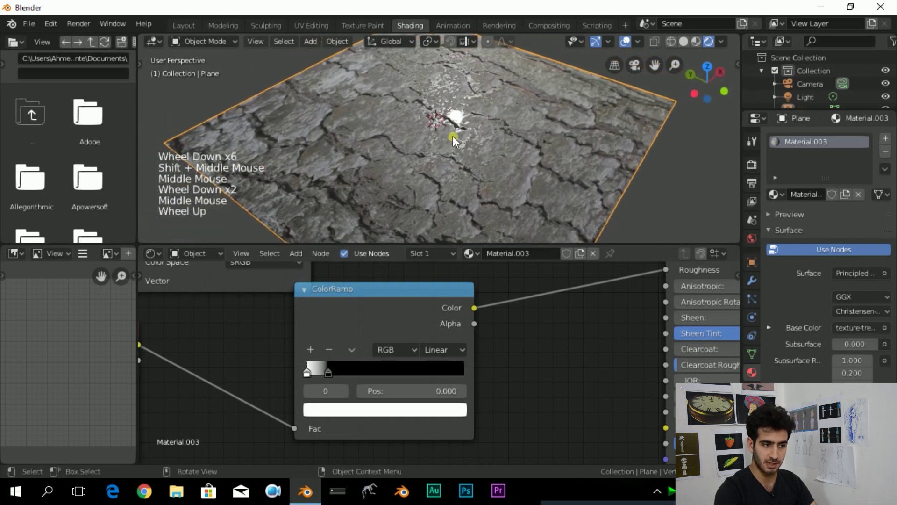
mouse_move(326, 371)
left_mouse_down()
mouse_move(353, 369)
mouse_move(270, 371)
left_mouse_up()
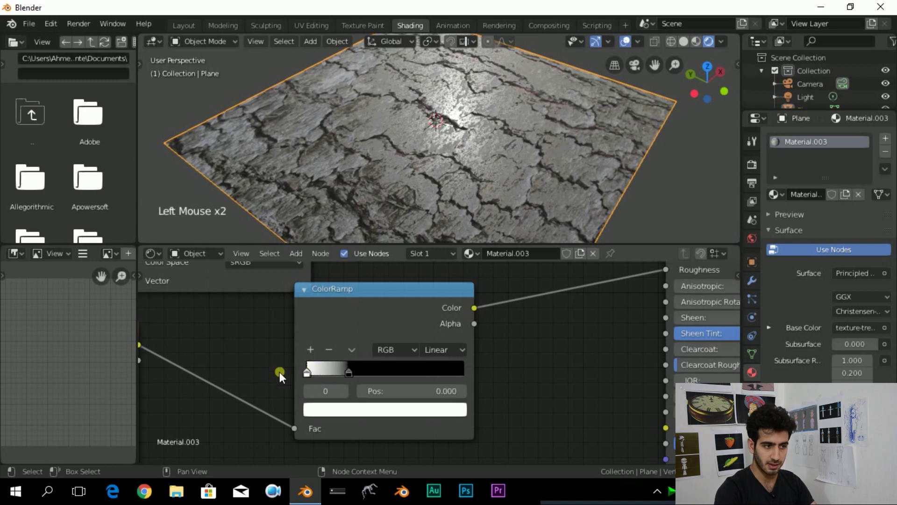
mouse_move(350, 371)
left_mouse_down()
mouse_move(382, 369)
mouse_move(358, 368)
left_mouse_up()
Examine the glossy highlights and the cracks of the bark plane from several angles and distances
middle_click_drag(473, 86, 486, 176)
scroll(508, 95, "down", 3)
scroll(508, 95, "down", 2)
scroll(514, 144, "up", 5)
scroll(515, 151, "down", 2)
scroll(513, 170, "up", 2)
middle_click(512, 168)
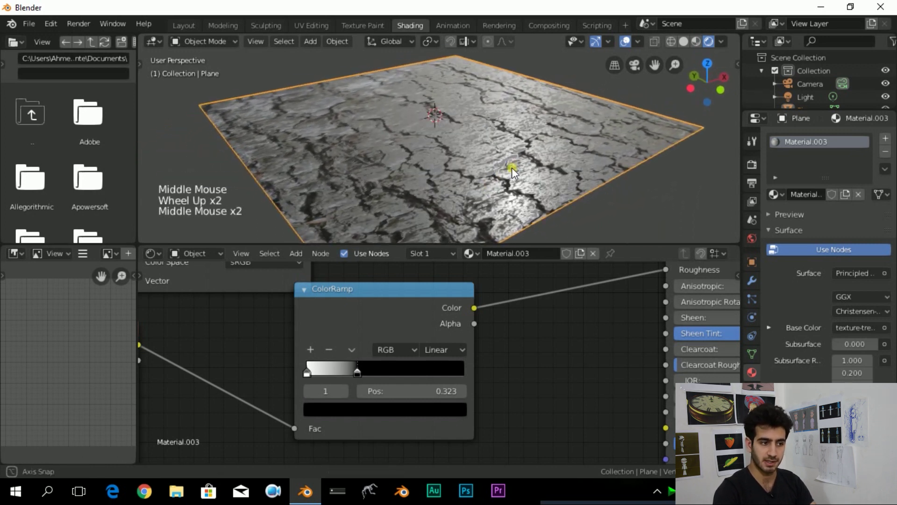
scroll(511, 170, "up", 2)
mouse_move(517, 151)
middle_mouse_down()
mouse_move(535, 159)
mouse_move(513, 157)
middle_mouse_up()
scroll(521, 152, "up", 1)
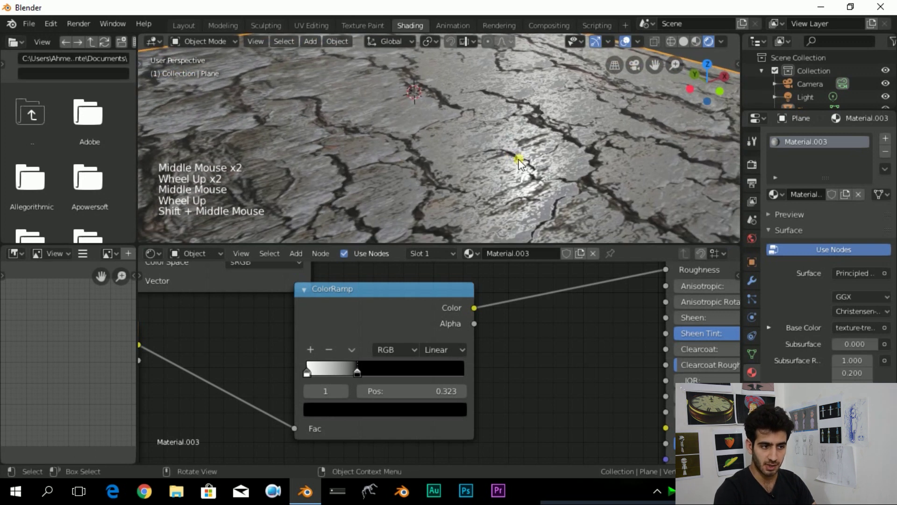
scroll(489, 85, "down", 4)
middle_click_drag(485, 121, 535, 126)
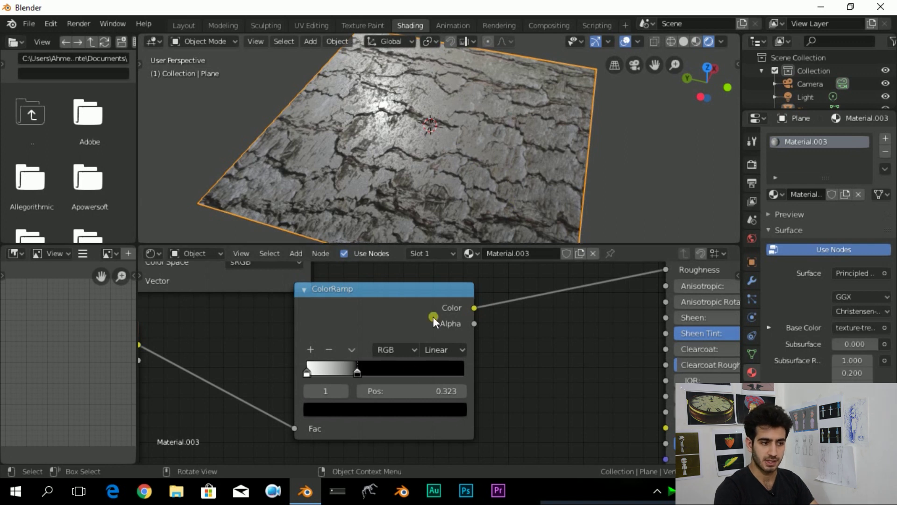
Move the Material Output node farther away from the Principled BSDF and check the bark surface's reflections
middle_click_drag(534, 313, 425, 350)
scroll(445, 336, "down", 2)
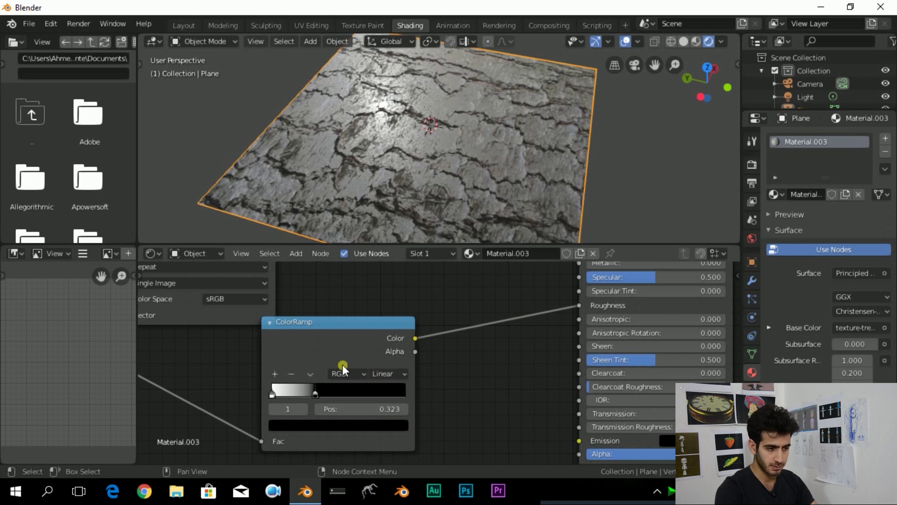
middle_click(485, 340)
scroll(402, 339, "down", 8)
middle_click_drag(435, 196, 445, 114)
scroll(445, 114, "up", 2)
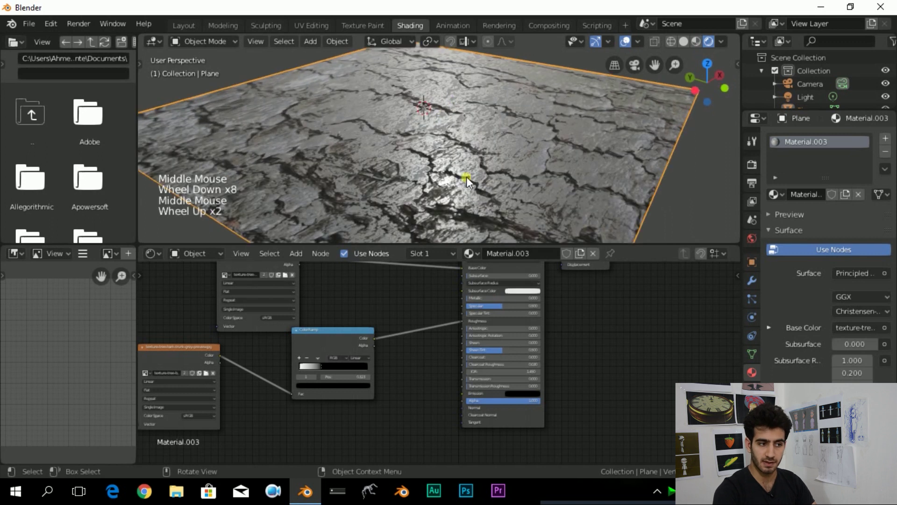
middle_click_drag(559, 331, 464, 420, "shift")
left_click_drag(503, 296, 616, 291)
middle_click_drag(500, 180, 529, 148, "shift")
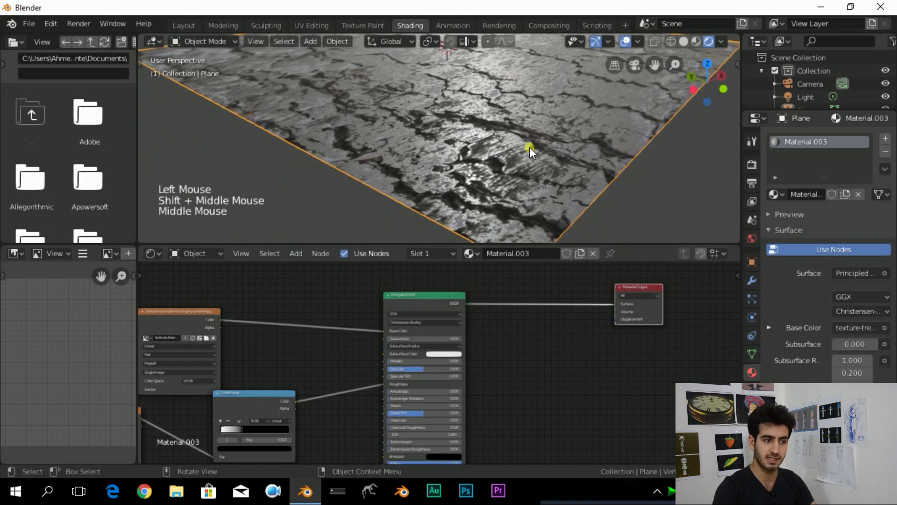
scroll(529, 147, "up", 4)
scroll(529, 147, "down", 4)
middle_click_drag(558, 136, 546, 150)
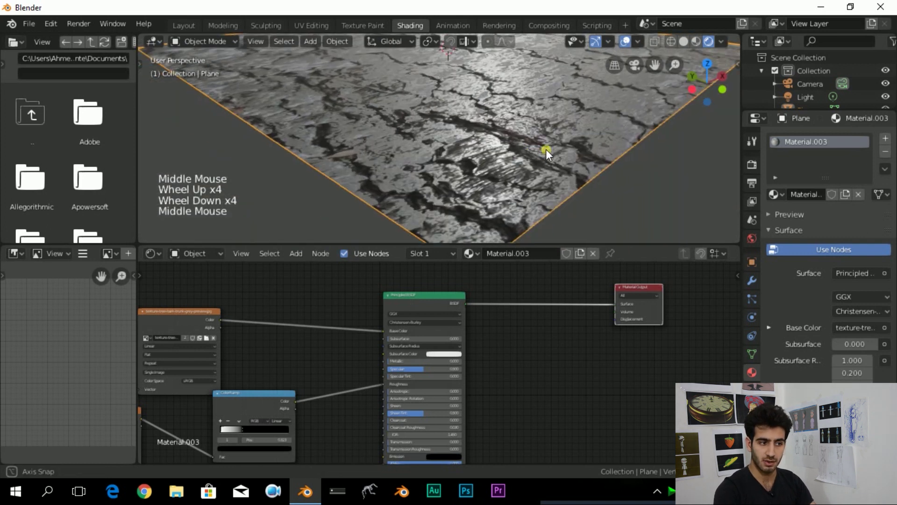
Duplicate the roughness image texture and its ColorRamp together and place the copies below the Principled BSDF
middle_click_drag(489, 408, 575, 332)
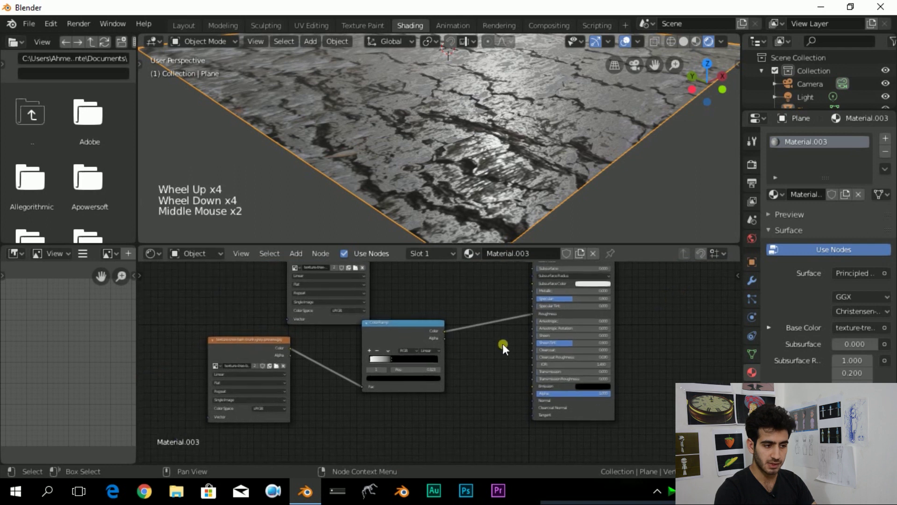
left_click_drag(414, 324, 384, 339)
left_click(245, 326)
left_click_drag(202, 329, 396, 417)
scroll(432, 417, "down", 4)
middle_click_drag(585, 367, 455, 355)
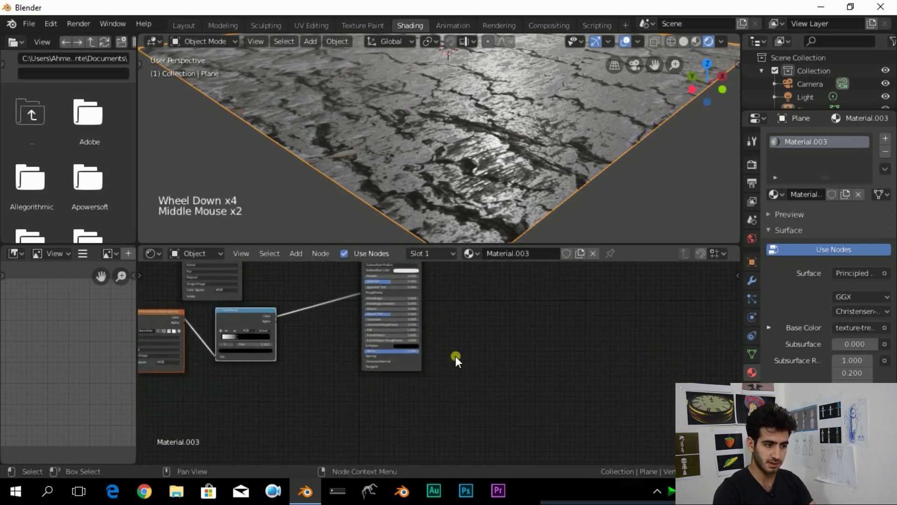
right_click(455, 355)
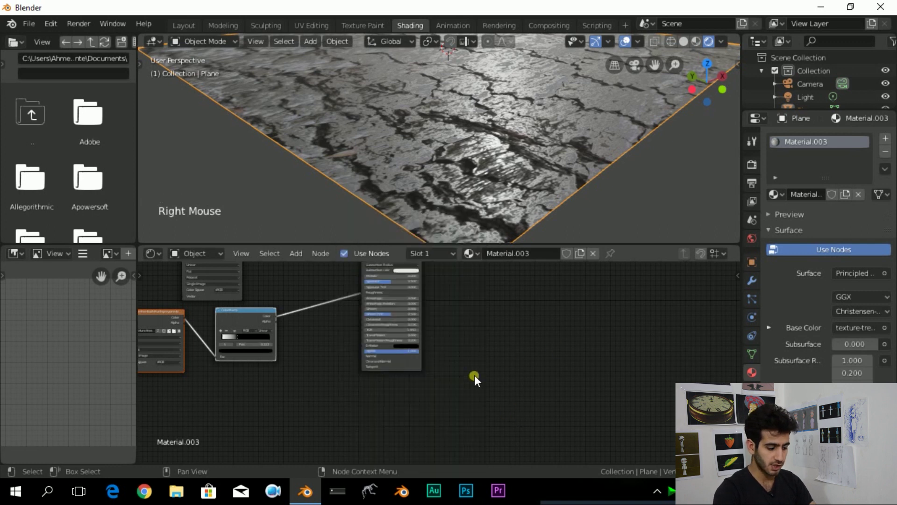
key("shift+a")
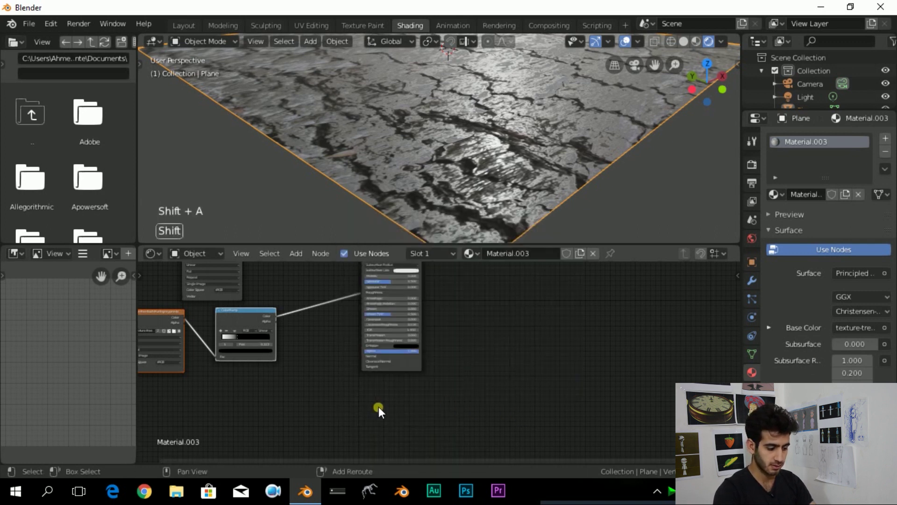
key("shift+d")
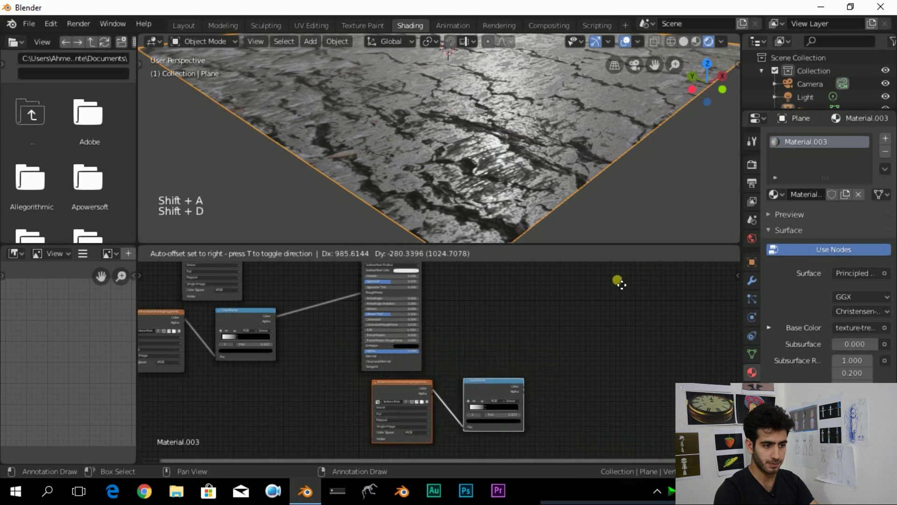
left_click(525, 285)
Place the ColorRamp copy between the Principled BSDF and the Material Output, and its image texture below the Principled BSDF
scroll(420, 397, "down", 2)
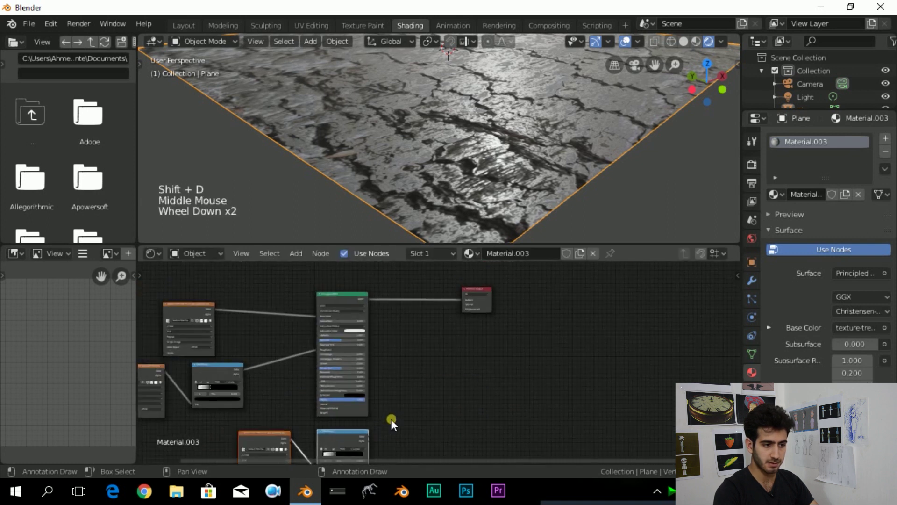
middle_click_drag(385, 428, 350, 381)
scroll(337, 329, "up", 7)
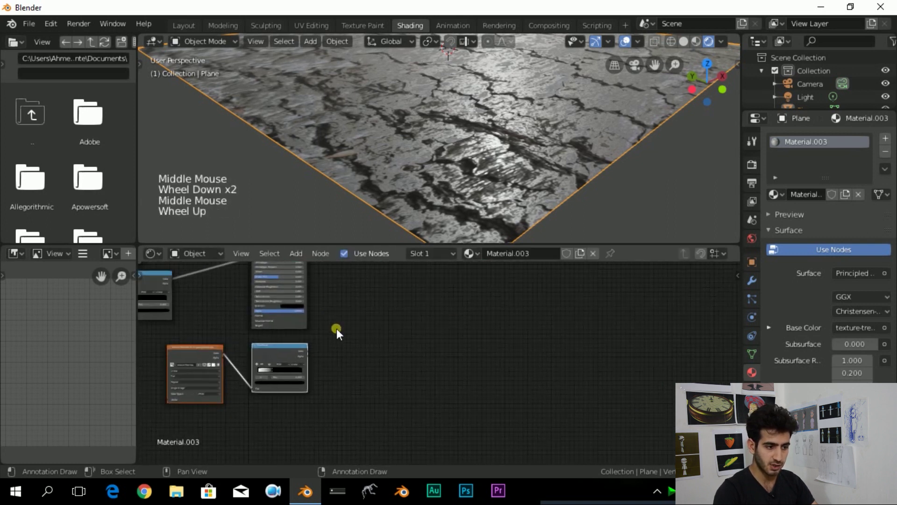
middle_click_drag(234, 343, 430, 271)
scroll(430, 271, "down", 7)
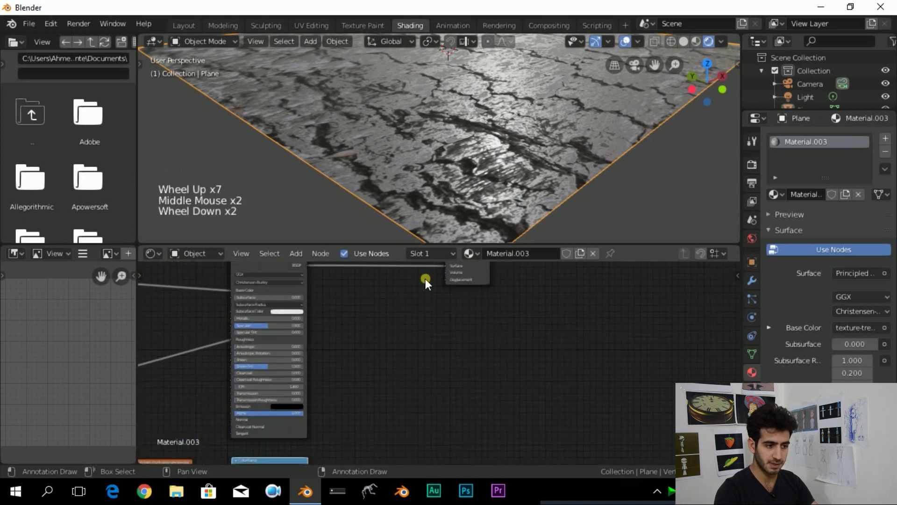
left_click_drag(327, 428, 411, 348)
scroll(478, 338, "up", 7)
left_click(255, 346)
left_click_drag(255, 346, 262, 454)
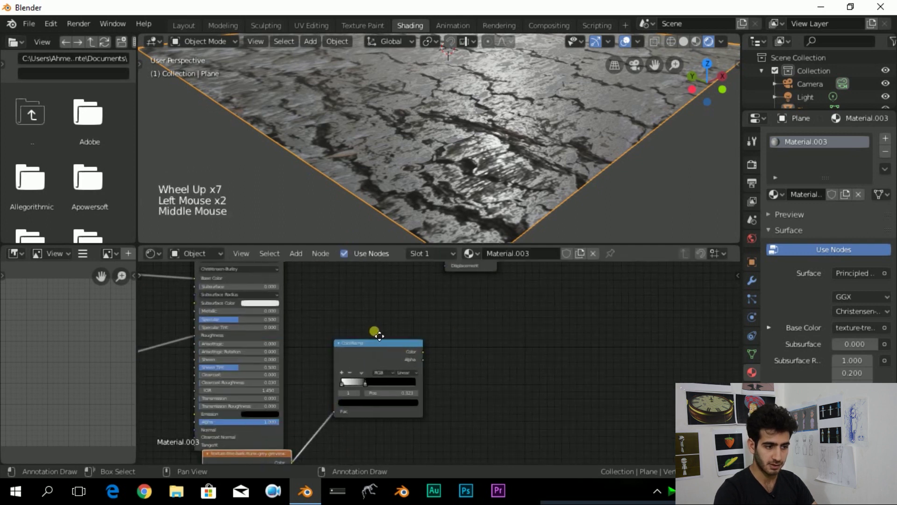
Link the ColorRamp copy's Color output to the Material Output's Displacement and move its image texture clear of the Principled BSDF
middle_click_drag(387, 330, 304, 398)
scroll(304, 398, "up", 4)
left_click_drag(313, 440, 333, 320)
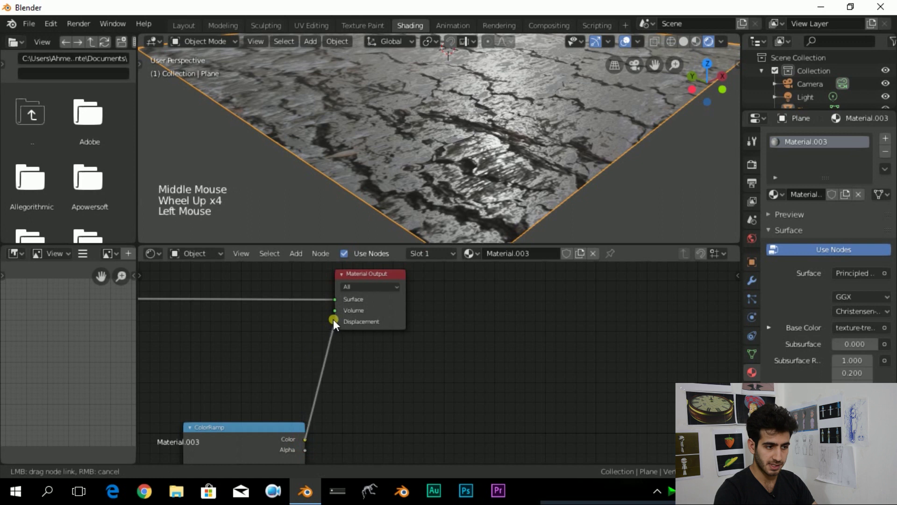
middle_click_drag(277, 394, 339, 352)
left_click(323, 350)
left_click_drag(323, 350, 301, 371)
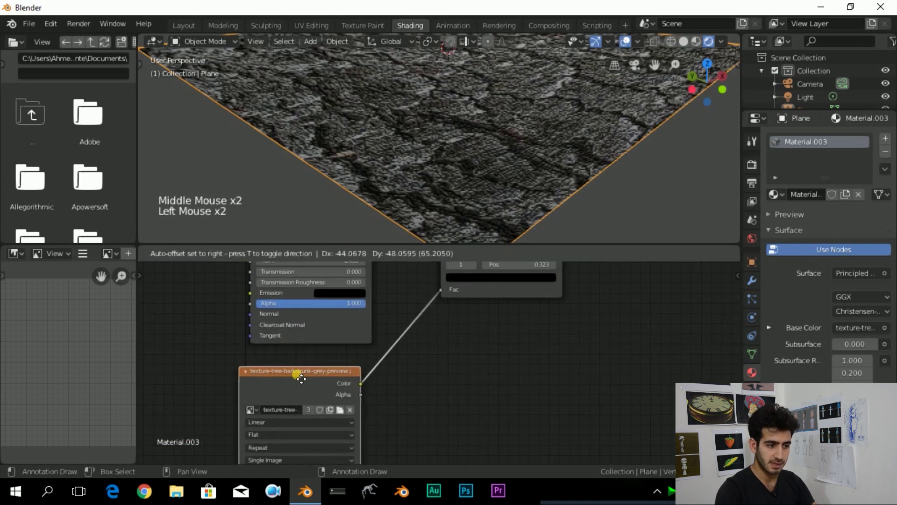
Move the displacement ColorRamp's black stop to 1.000
middle_click_drag(511, 317, 453, 440, "shift")
scroll(528, 114, "up", 2)
left_click_drag(422, 364, 509, 367)
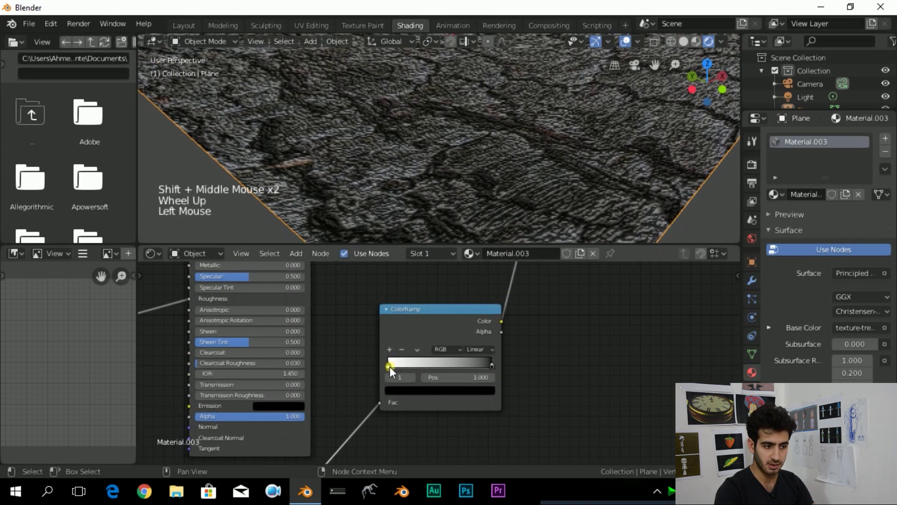
Move the displacement ColorRamp's white stop to 0.655
left_click(390, 366)
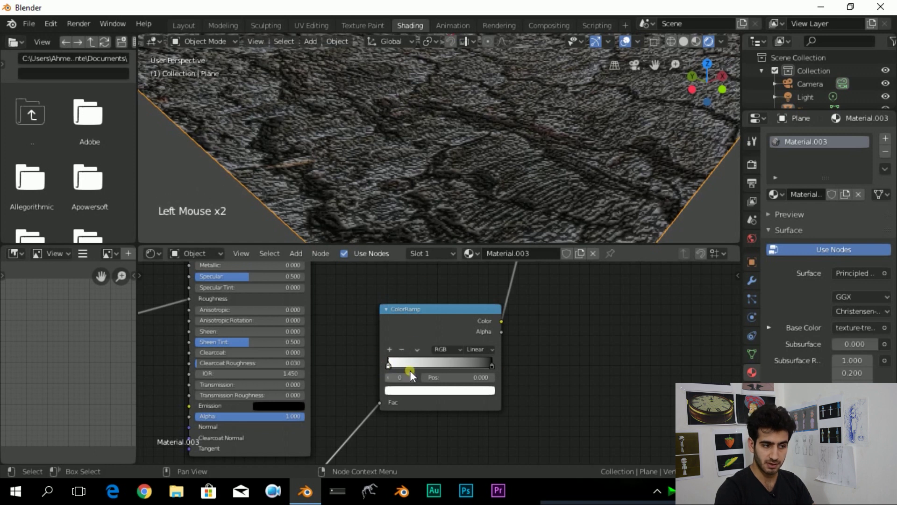
scroll(447, 206, "down", 2)
mouse_move(387, 363)
left_mouse_down()
mouse_move(449, 358)
mouse_move(384, 360)
left_mouse_up()
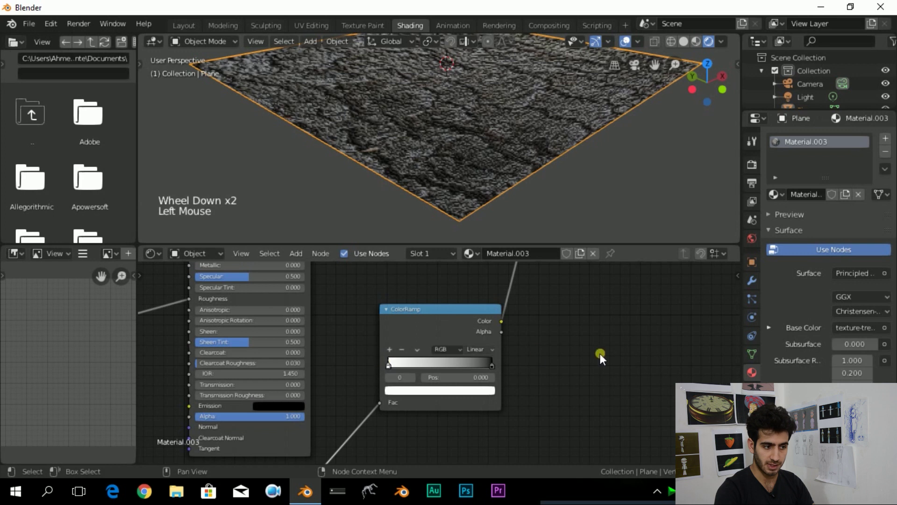
middle_click_drag(553, 186, 562, 133)
scroll(555, 159, "up", 2)
left_click_drag(394, 363, 461, 372)
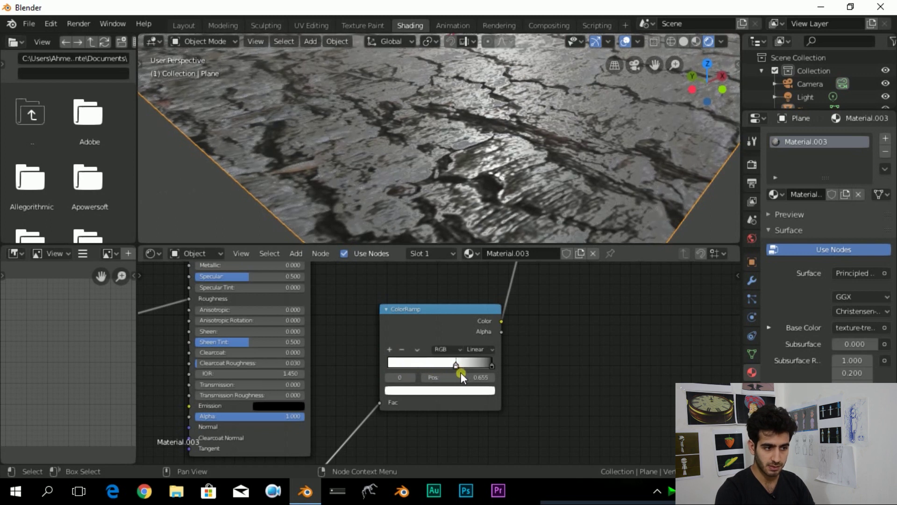
Examine how the displacement affects the bark's relief and highlights, close up and across the whole plane
scroll(467, 200, "up", 1)
middle_click_drag(467, 200, 480, 189)
scroll(480, 190, "down", 2)
scroll(480, 188, "down", 3)
middle_click_drag(506, 150, 475, 179, "shift")
scroll(475, 184, "up", 2)
scroll(506, 189, "up", 1)
scroll(500, 178, "up", 3)
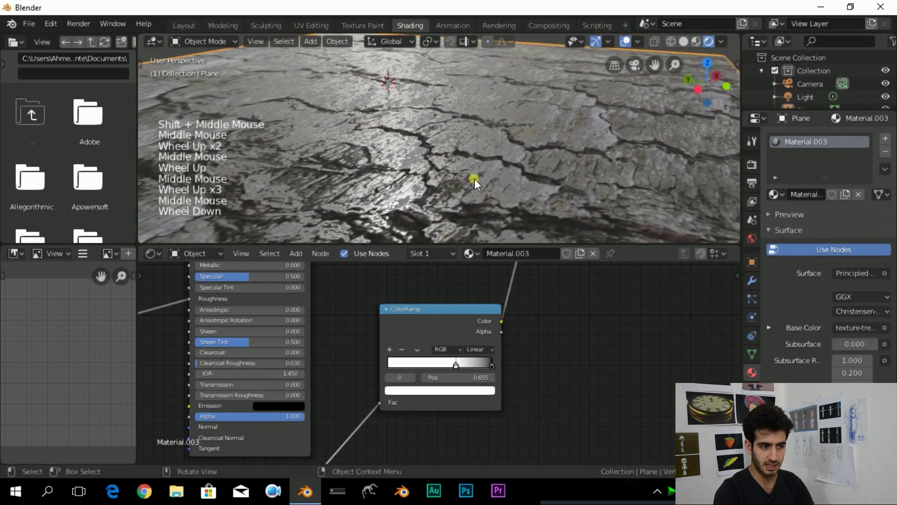
scroll(475, 178, "down", 2)
middle_click_drag(500, 146, 519, 142)
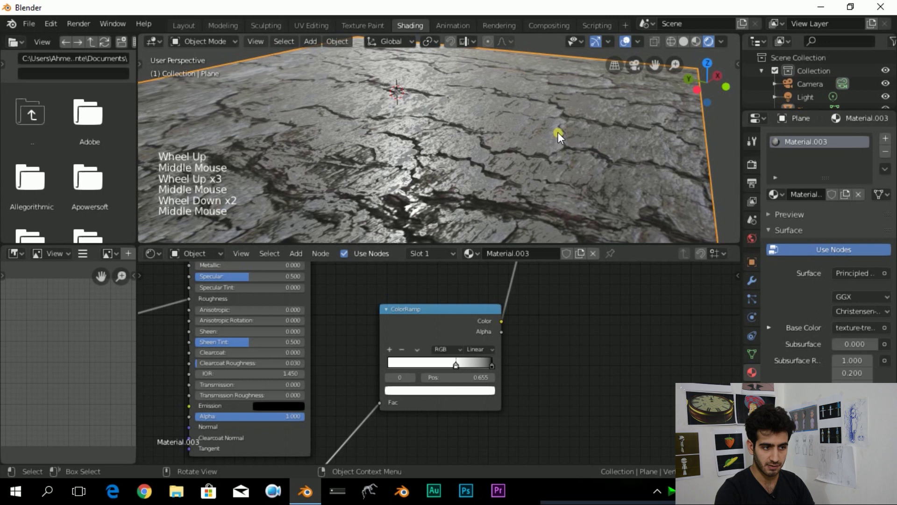
middle_click_drag(498, 170, 478, 155)
scroll(537, 150, "down", 2)
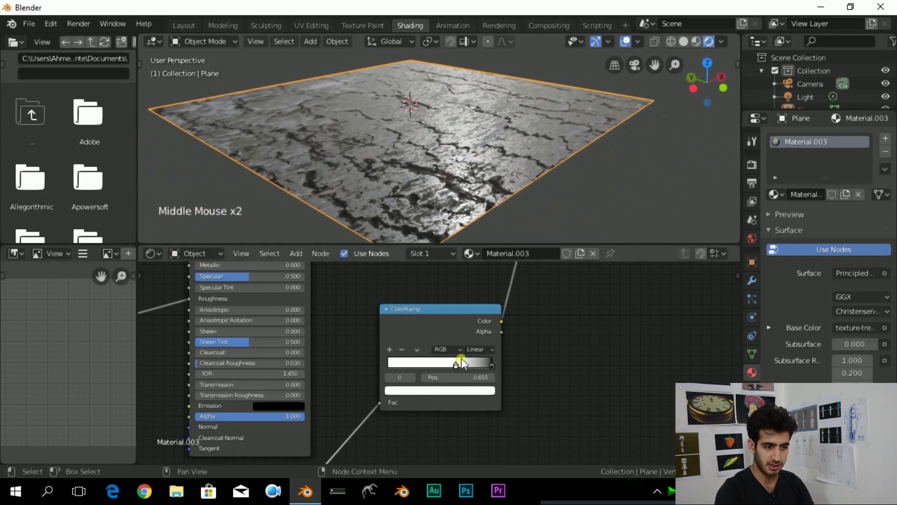
Narrow the displacement ColorRamp's transition by moving the black stop to 0.555, with the white stop just before it
scroll(461, 358, "up", 5)
left_click(517, 365)
left_click_drag(506, 367, 447, 362)
Examine the displaced bark plane as a whole from different viewing angles
scroll(486, 145, "up", 1)
middle_click_drag(486, 145, 515, 113)
scroll(539, 142, "down", 2)
scroll(471, 152, "down", 4)
middle_click_drag(400, 124, 421, 130)
scroll(441, 135, "up", 4)
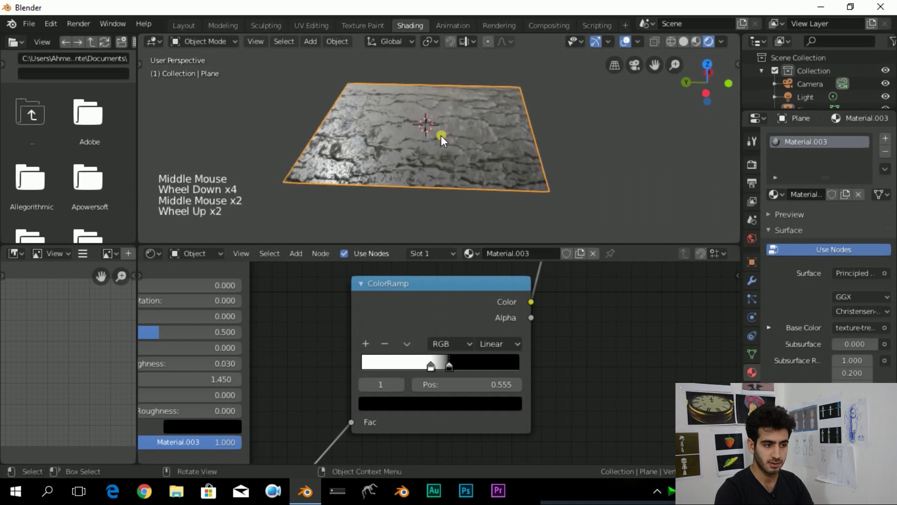
middle_click_drag(475, 153, 443, 151)
scroll(443, 151, "down", 3)
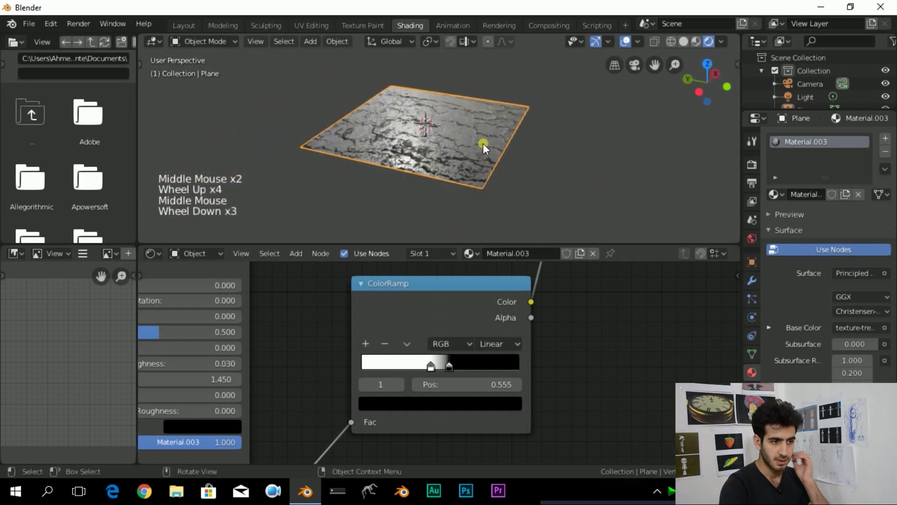
Review the complete node network of base color, roughness and displacement links into the Principled BSDF and Material Output
middle_click_drag(396, 337, 329, 402)
scroll(340, 363, "down", 3)
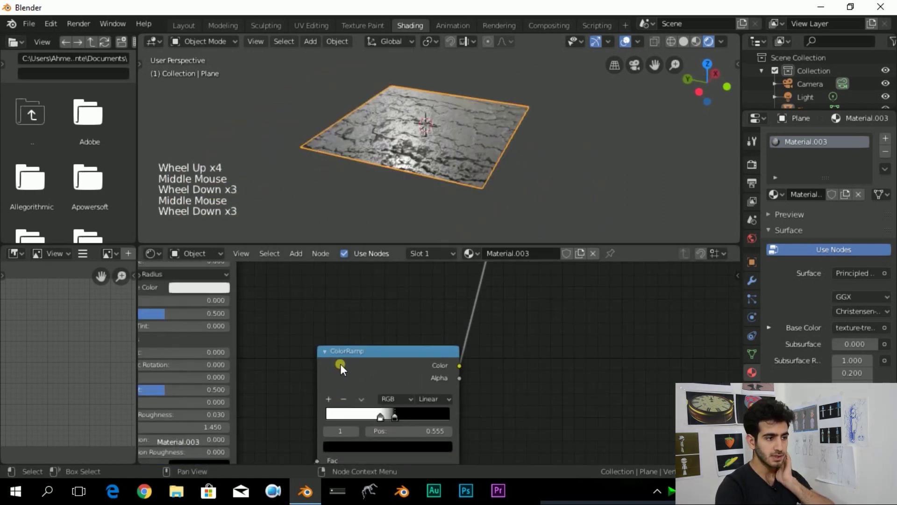
middle_click_drag(340, 364, 537, 305)
scroll(436, 347, "down", 6)
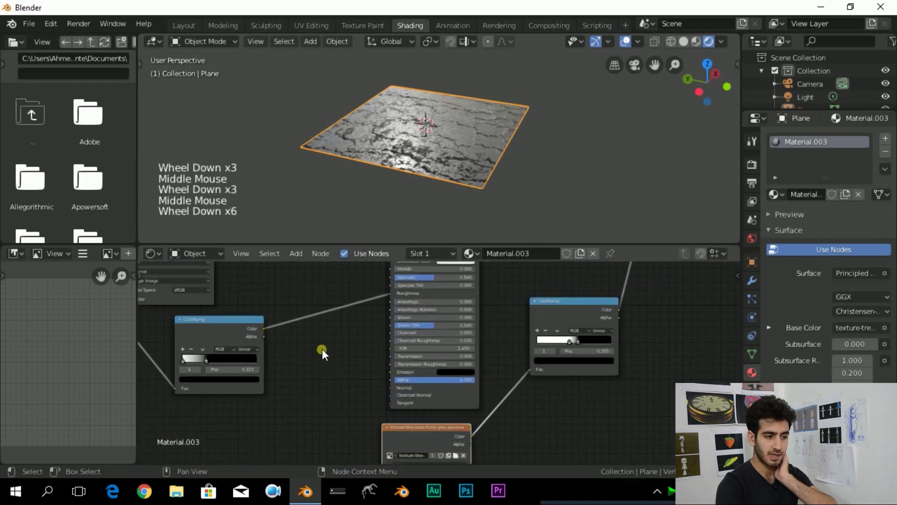
middle_click_drag(320, 352, 344, 393)
scroll(345, 392, "up", 6)
scroll(358, 349, "up", 2)
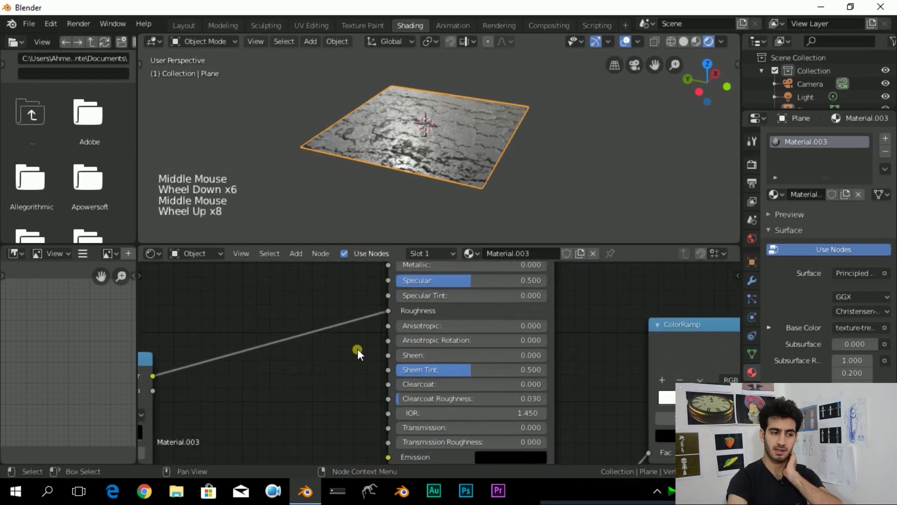
scroll(322, 355, "down", 5)
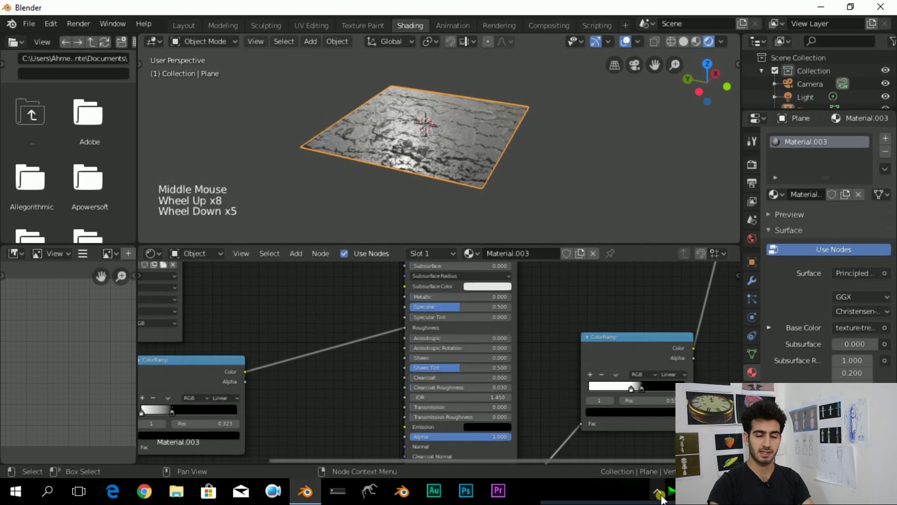
mouse_move(634, 488)
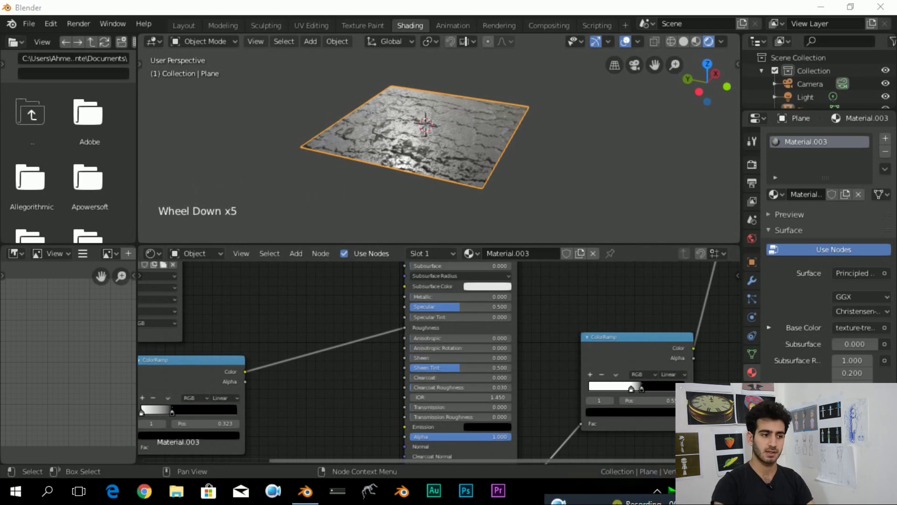
scroll(512, 340, "down", 11)
middle_click_drag(535, 349, 568, 327)
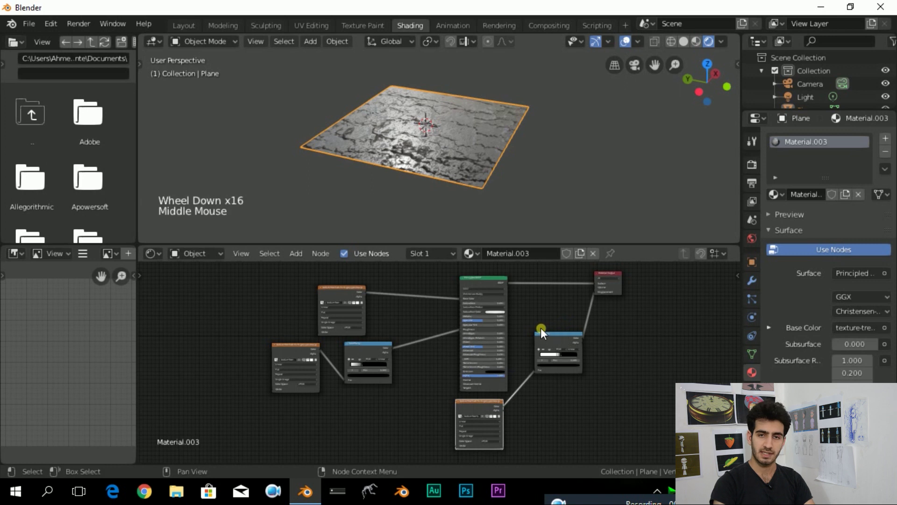